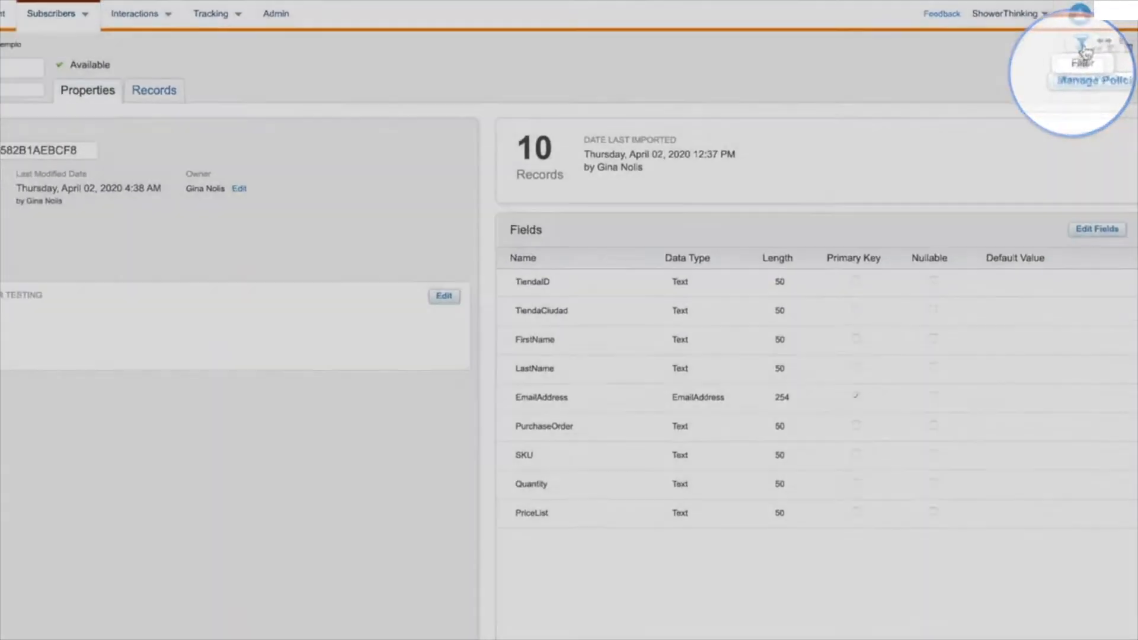
Start a filtered data extension from Tiendas-ejemplo and add Quantity and TiendaCiudad as filter conditions.
left_click(1082, 40)
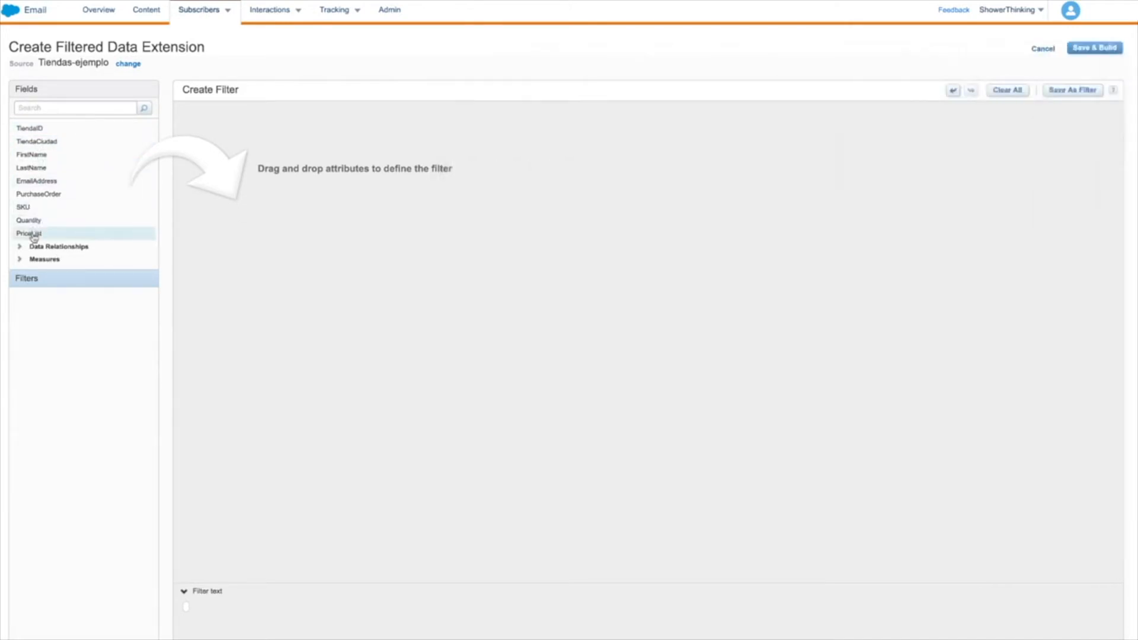
left_click(20, 260)
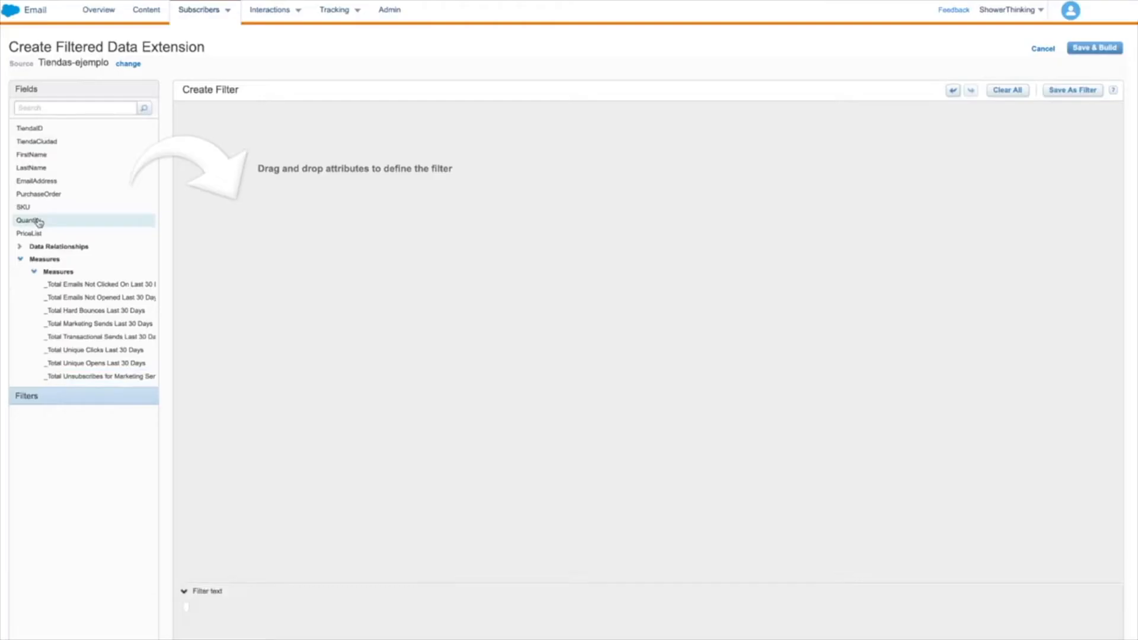
left_click_drag(35, 221, 309, 154)
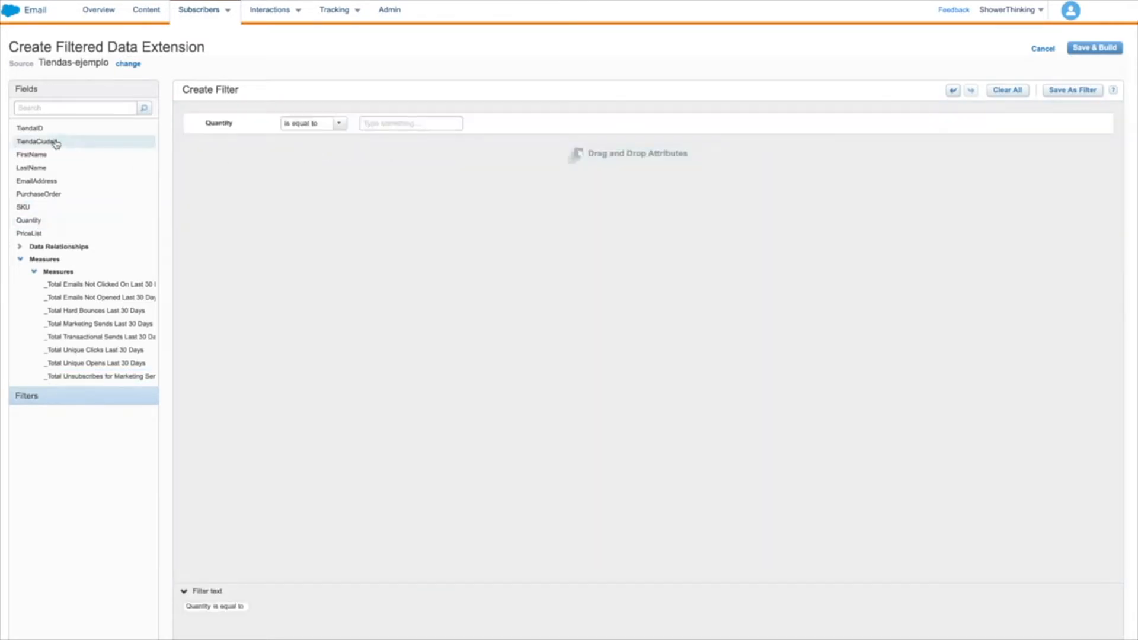
left_click_drag(56, 144, 289, 193)
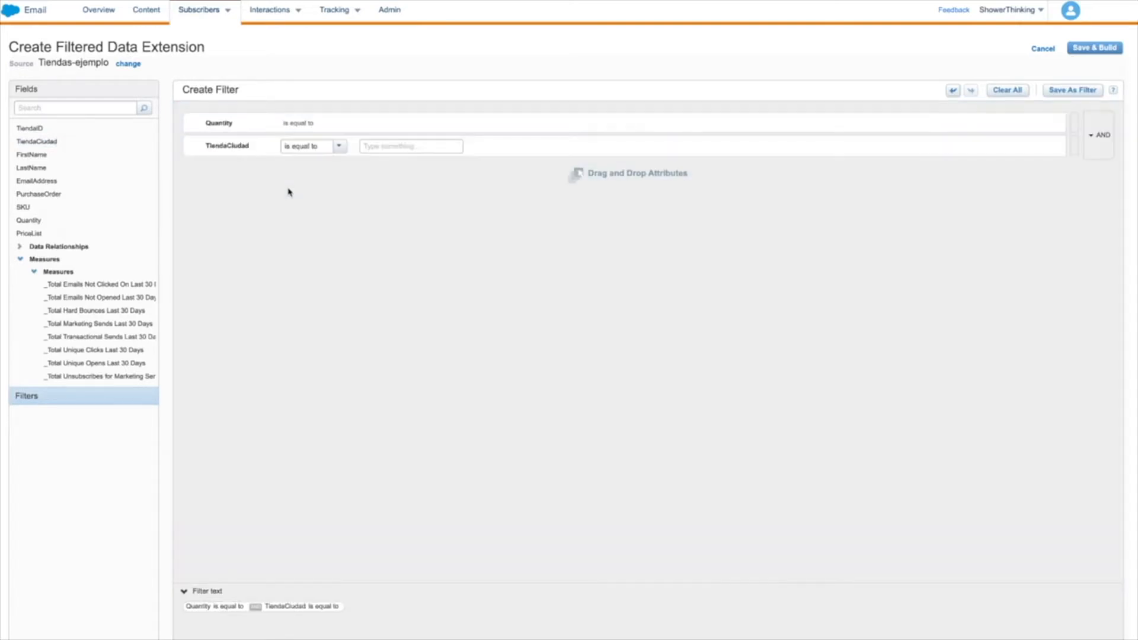
Set the Quantity condition to "is greater than" 6.
left_click(327, 125)
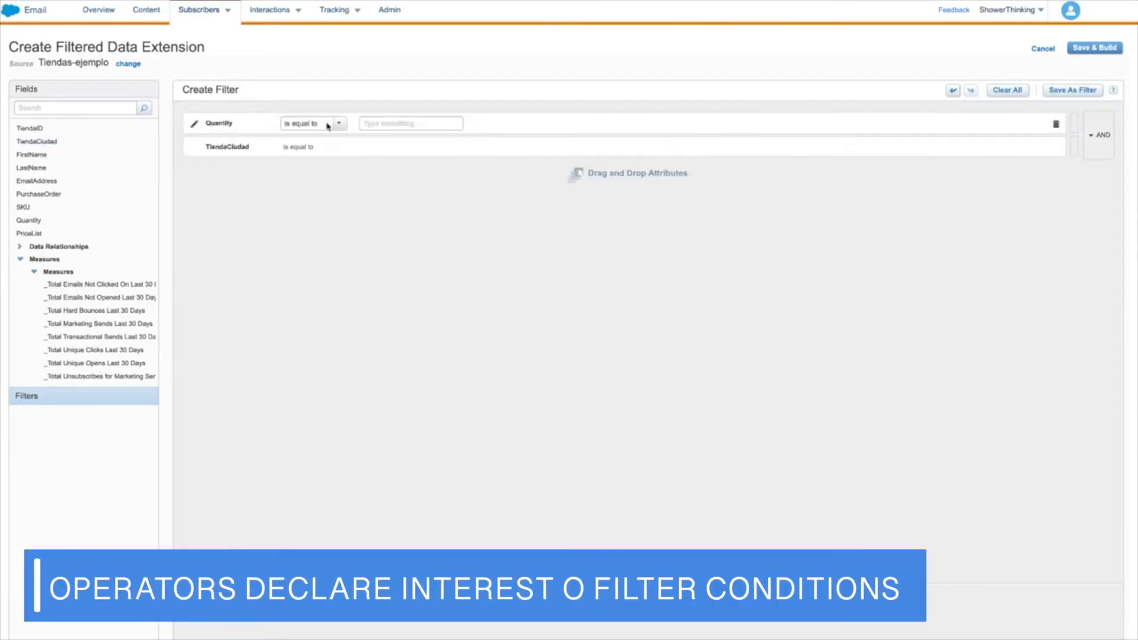
left_click(340, 124)
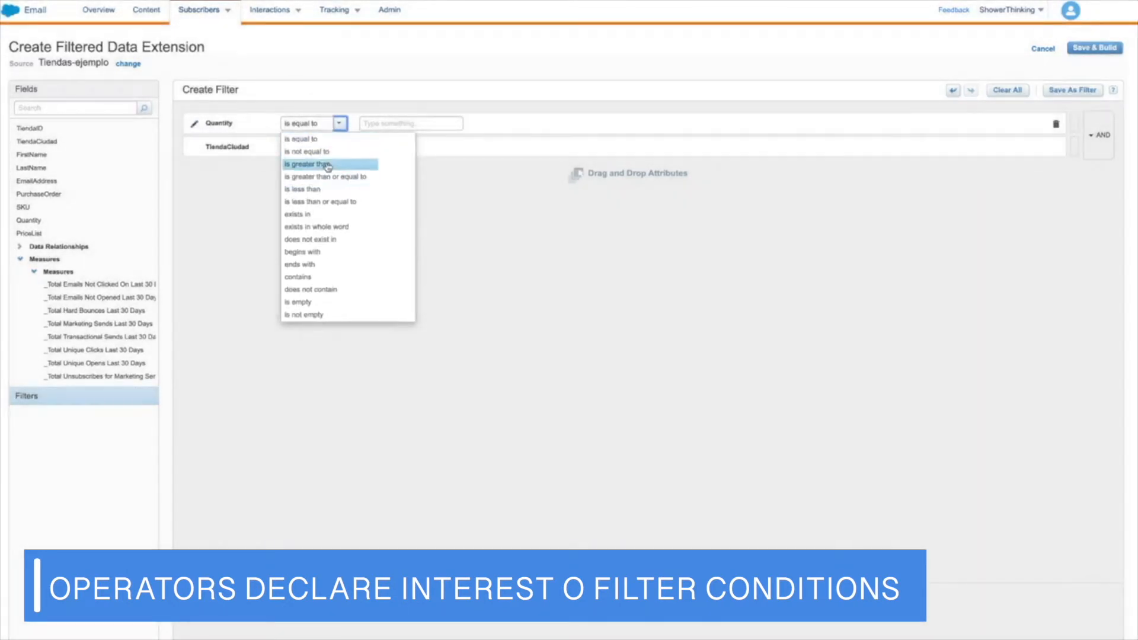
left_click(328, 166)
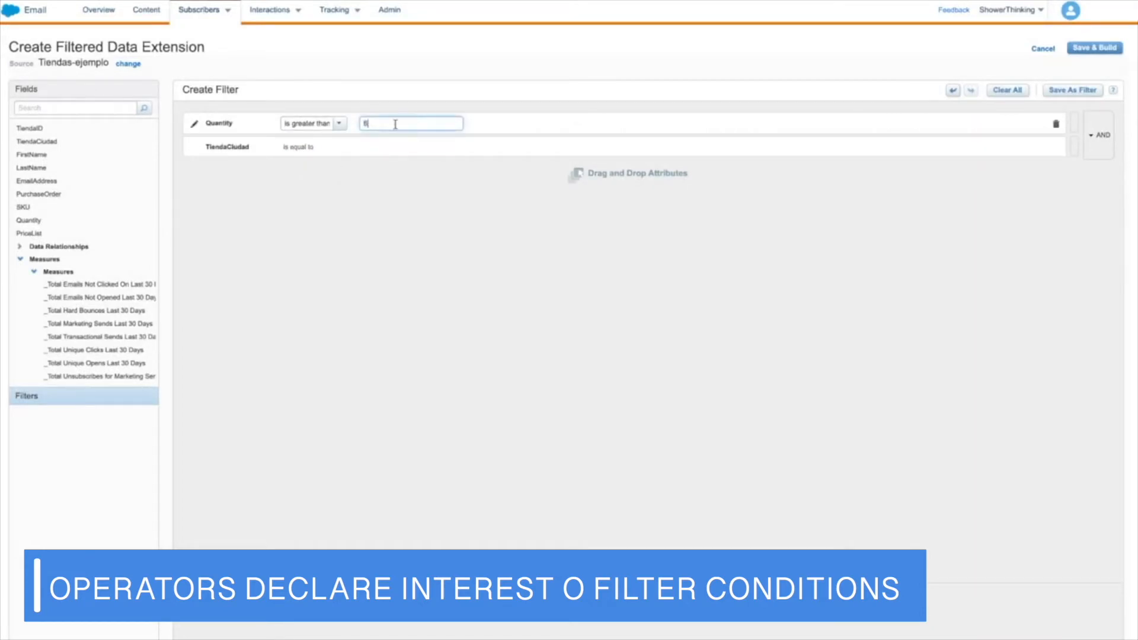
type("6")
Set the TiendaCiudad condition to "is equal to" Madrid, combined with the Quantity condition by AND.
left_click(306, 148)
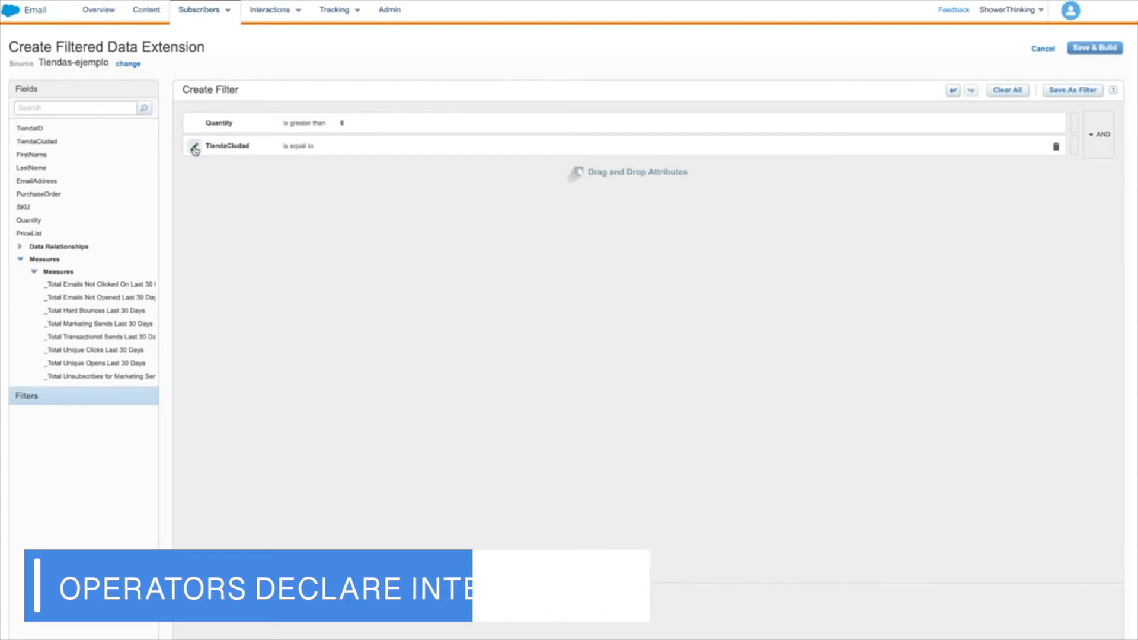
left_click(340, 147)
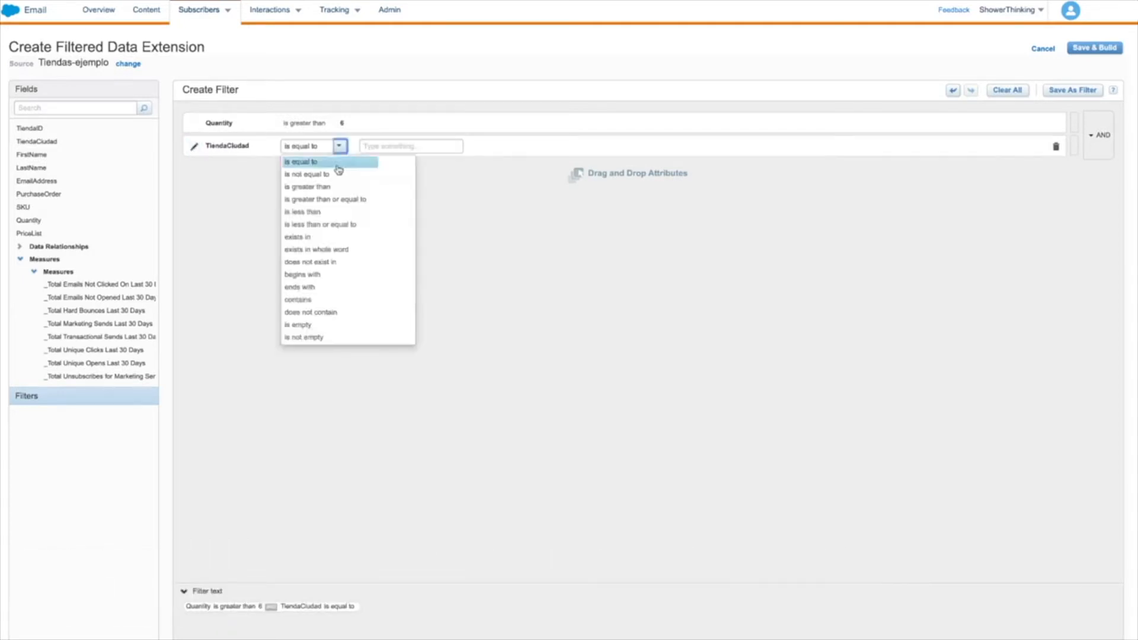
left_click(378, 147)
type("Madrid")
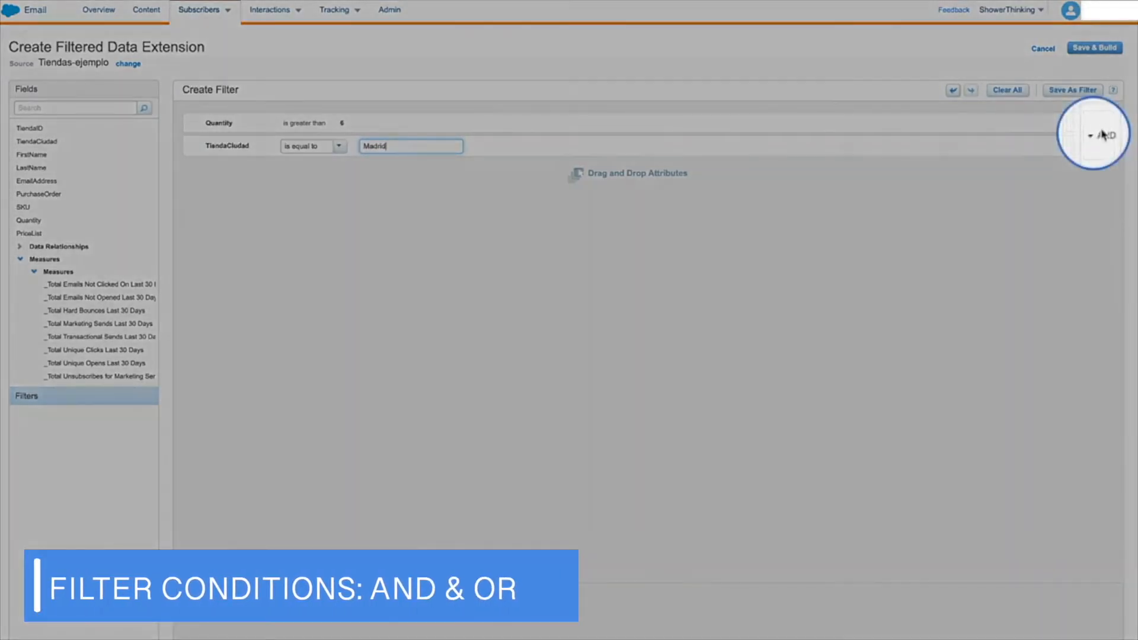
left_click(1096, 138)
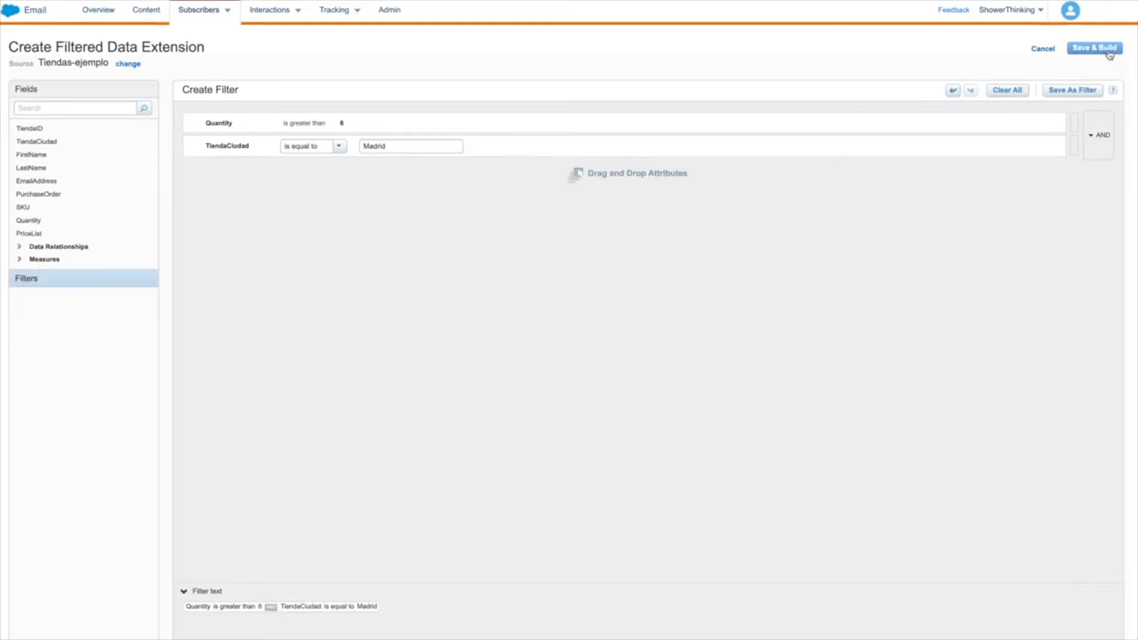
Save and build the filtered data extension as DF-Madrid in the Showerthinking_DE folder.
left_click(1108, 53)
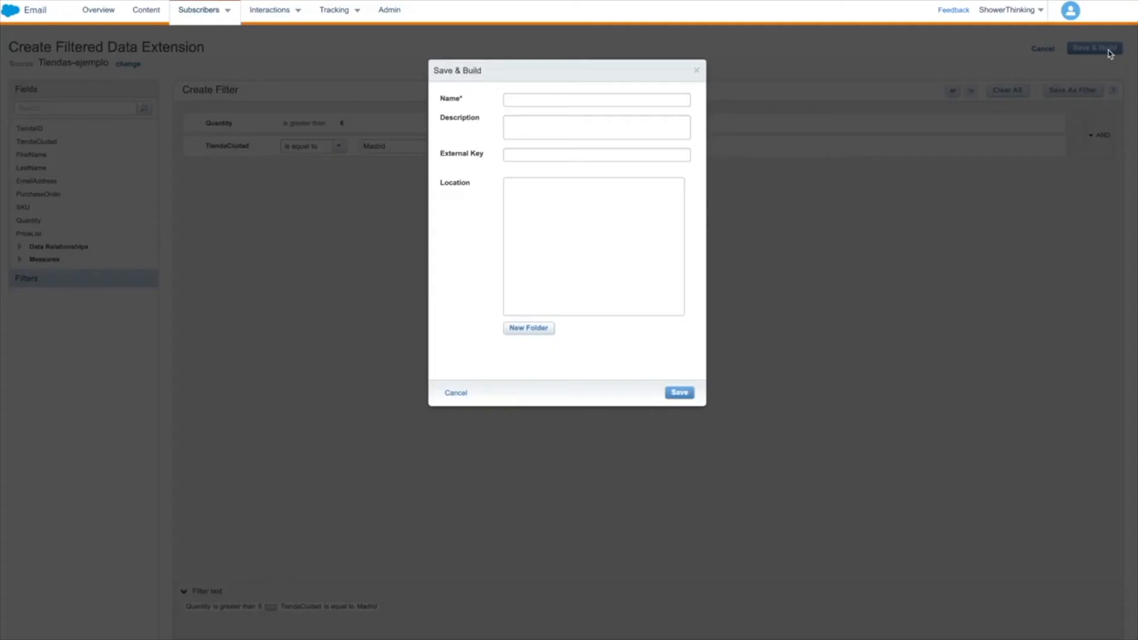
left_click(654, 97)
type("DF-Madrid")
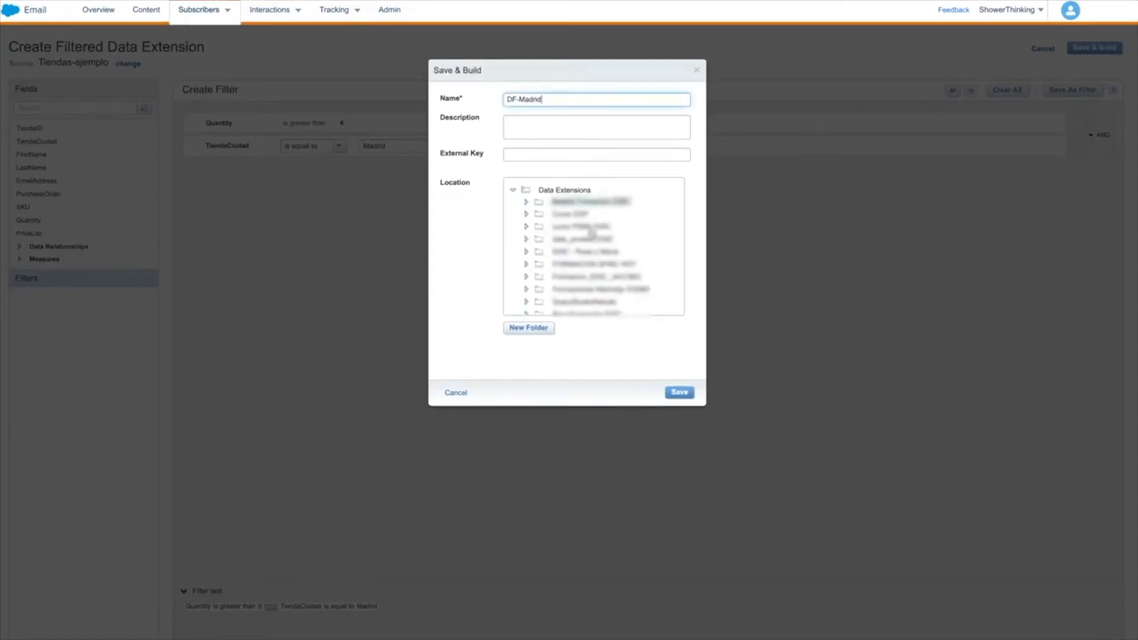
scroll(587, 249, "down", 2)
left_click(584, 283)
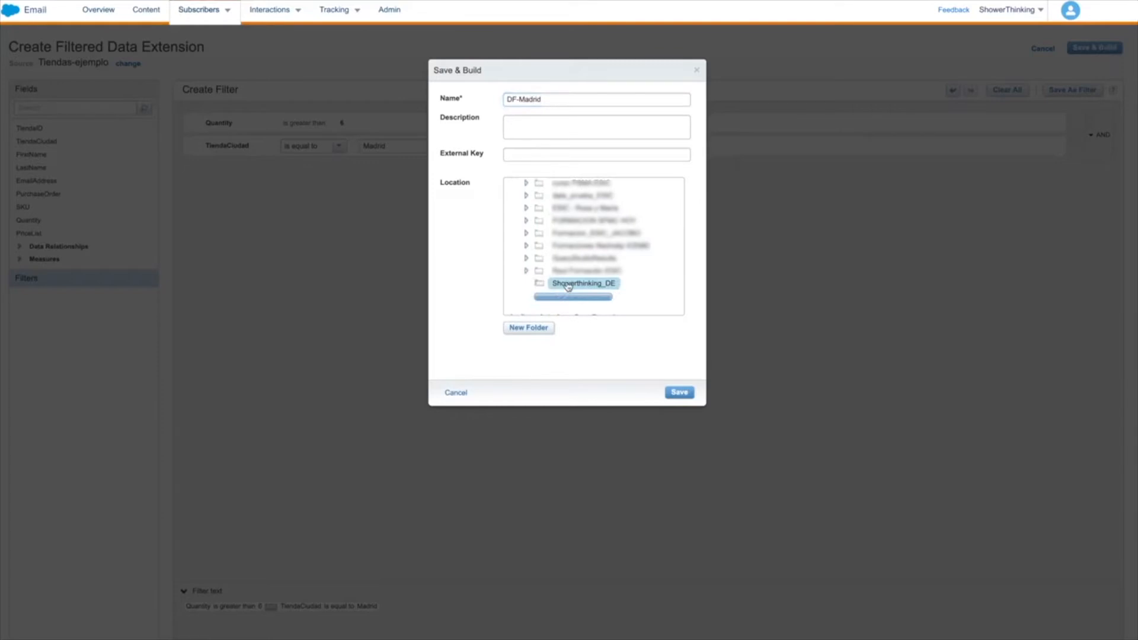
left_click(678, 393)
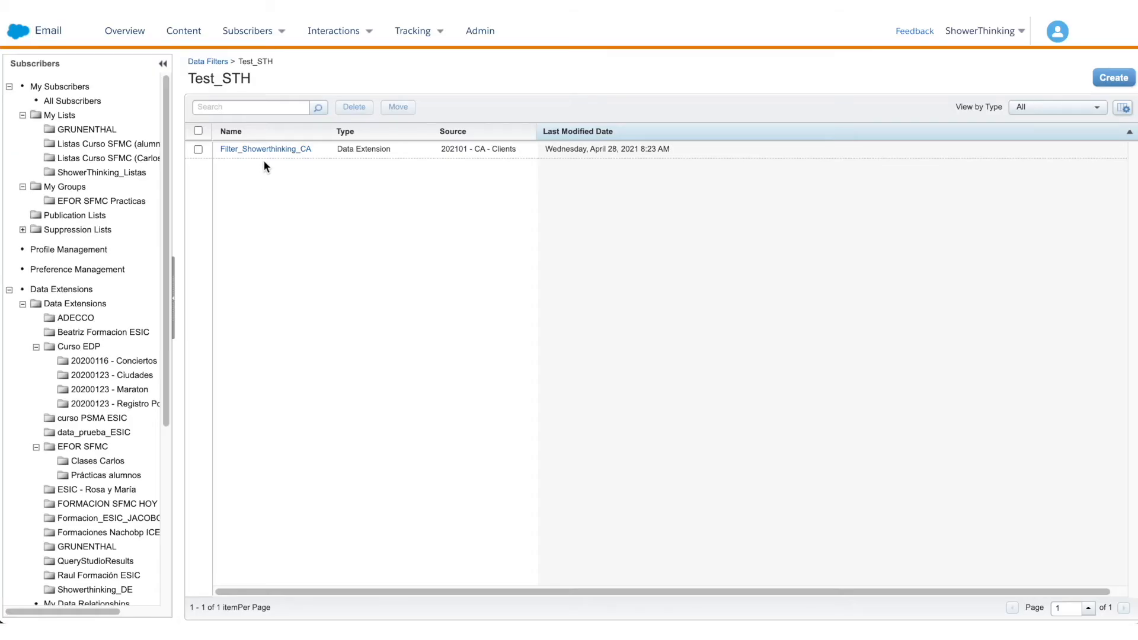
Open the Filter_Showerthinking_CA data filter and start creating a data extension from it named Filter_Showerthinking_CA_update.
left_click(266, 152)
left_click(1031, 101)
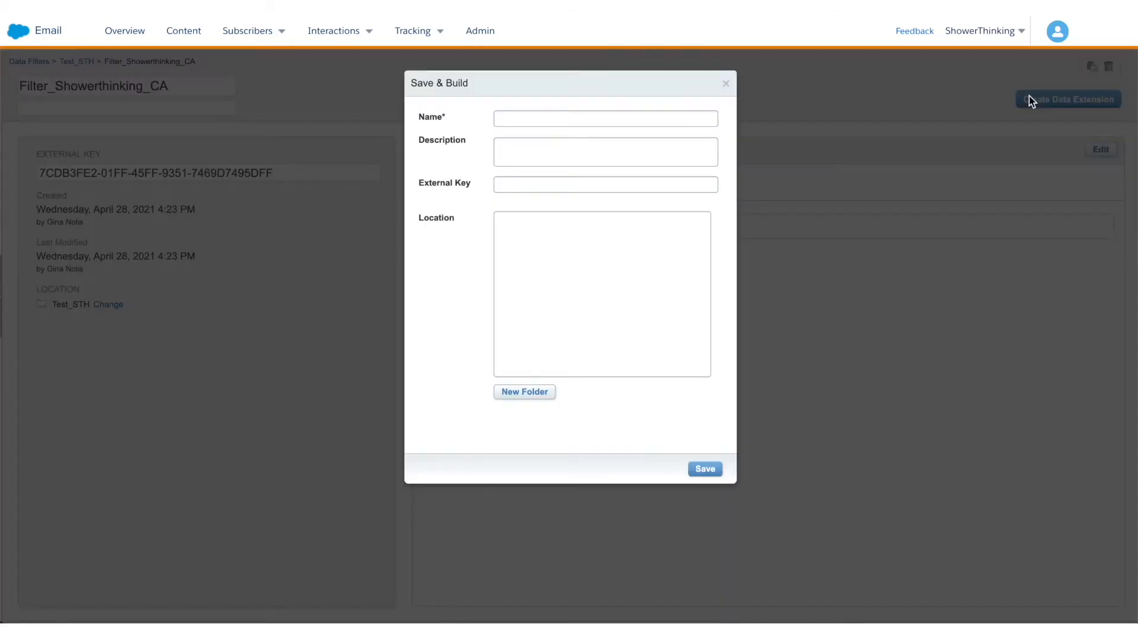
left_click(530, 117)
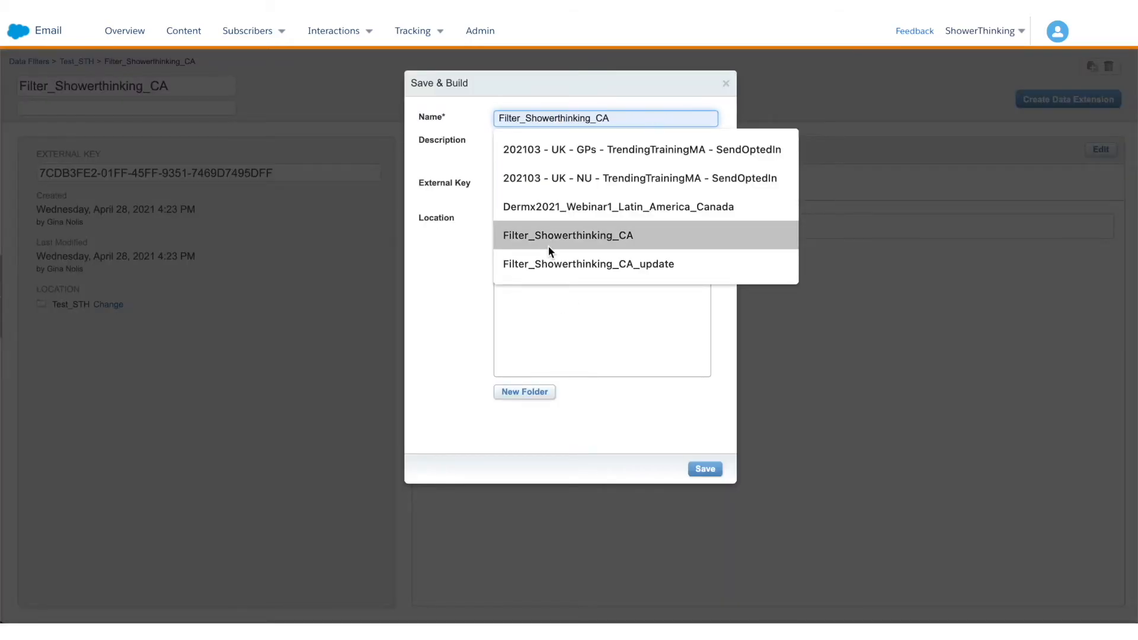
left_click(563, 263)
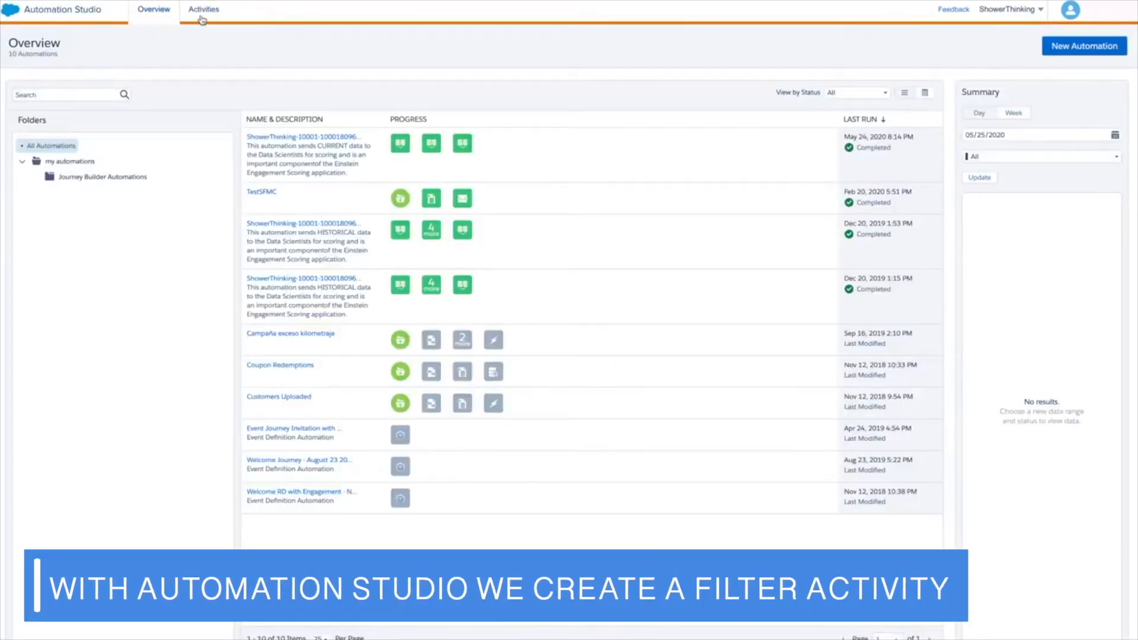
In Automation Studio, start a new Filter activity named DF-Madrid-Automation using the DF-Madrid-Automation filter definition.
left_click(202, 17)
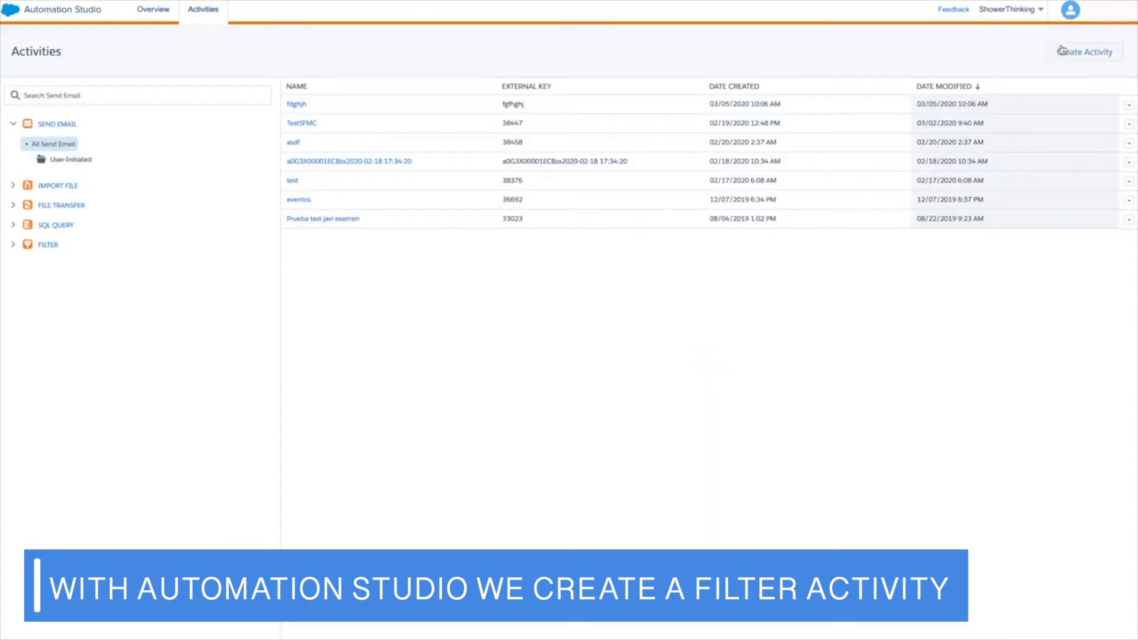
left_click(1078, 54)
left_click(575, 314)
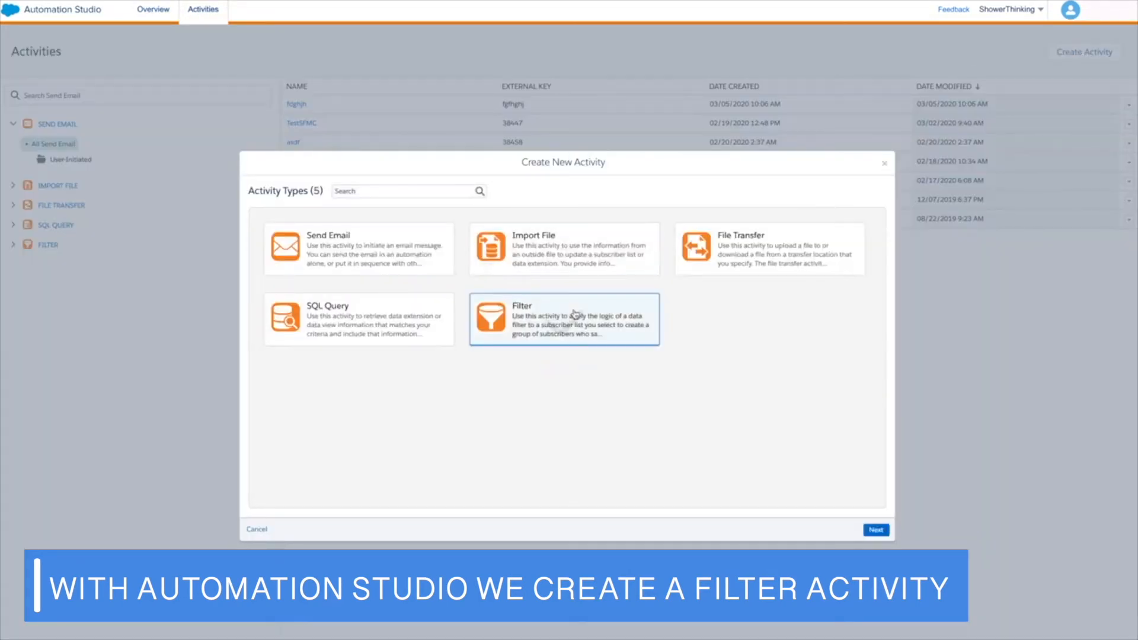
left_click(866, 532)
scroll(447, 460, "down", 3)
scroll(448, 458, "down", 1)
left_click(396, 379)
left_click(395, 207)
type("DF")
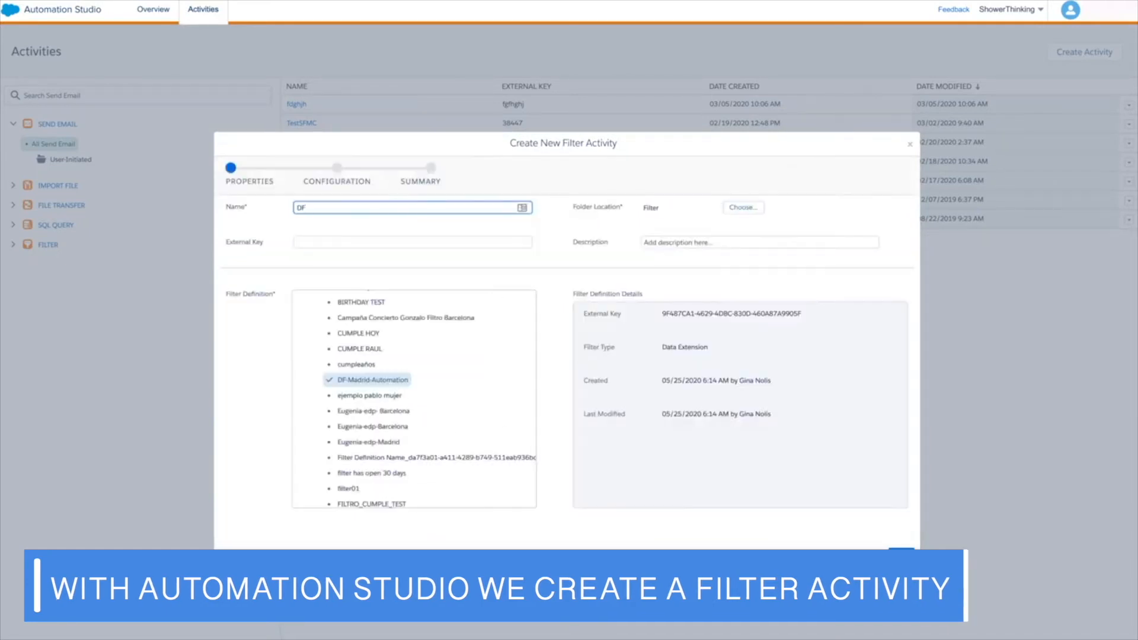
type("-Madrid-Automation")
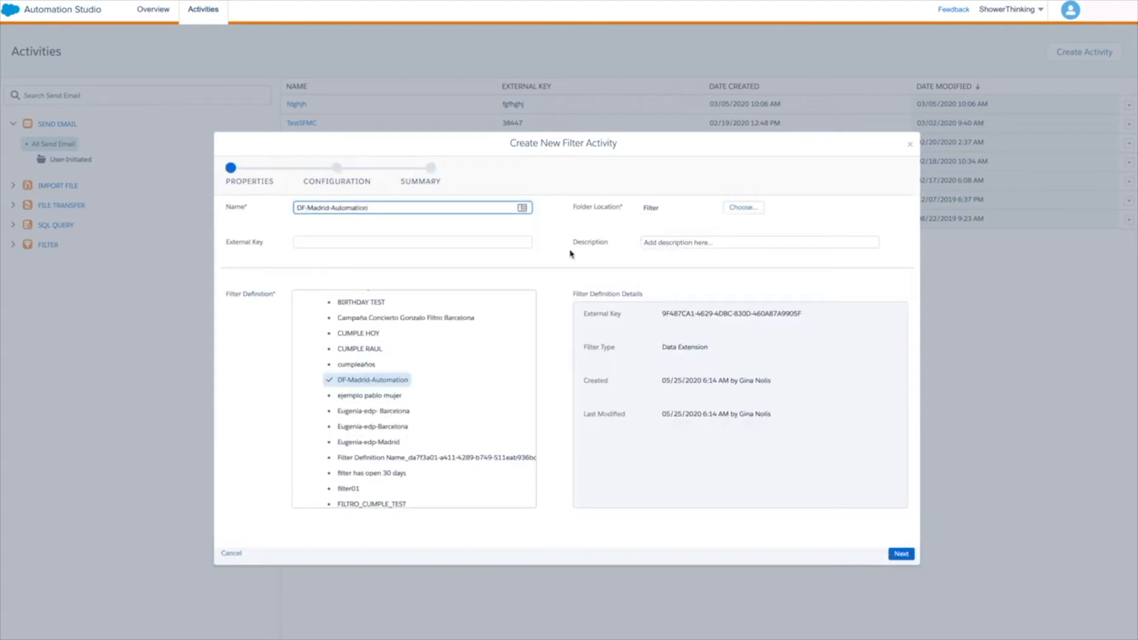
Name the resulting data extension DF - Madrid Automation 2 and finish creating the filter activity.
left_click(901, 554)
left_click(409, 261)
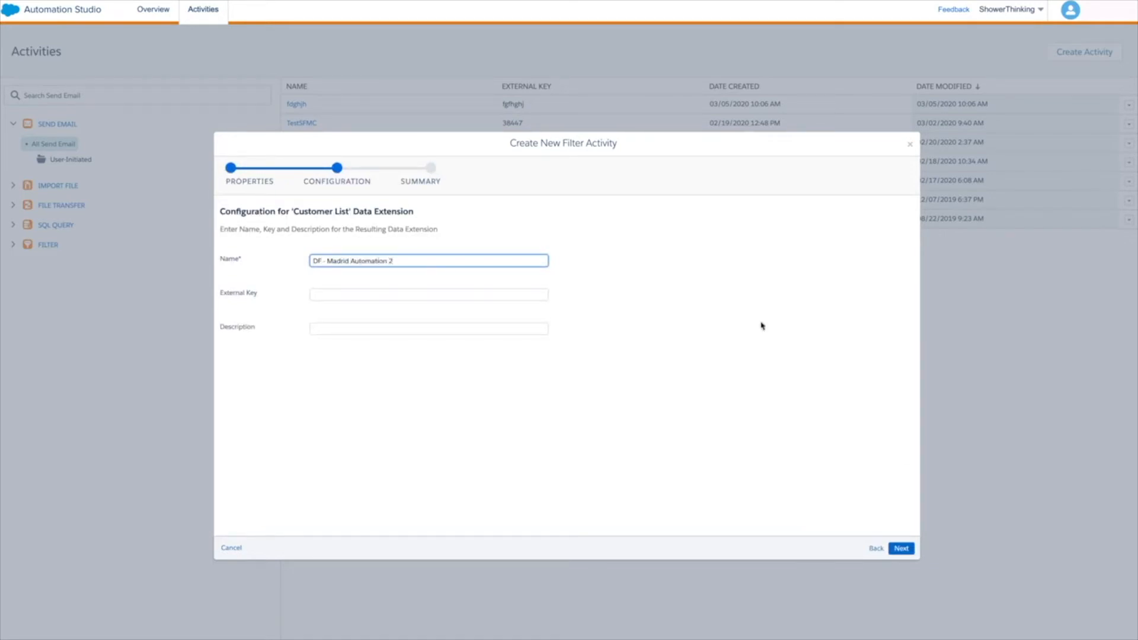
left_click(901, 548)
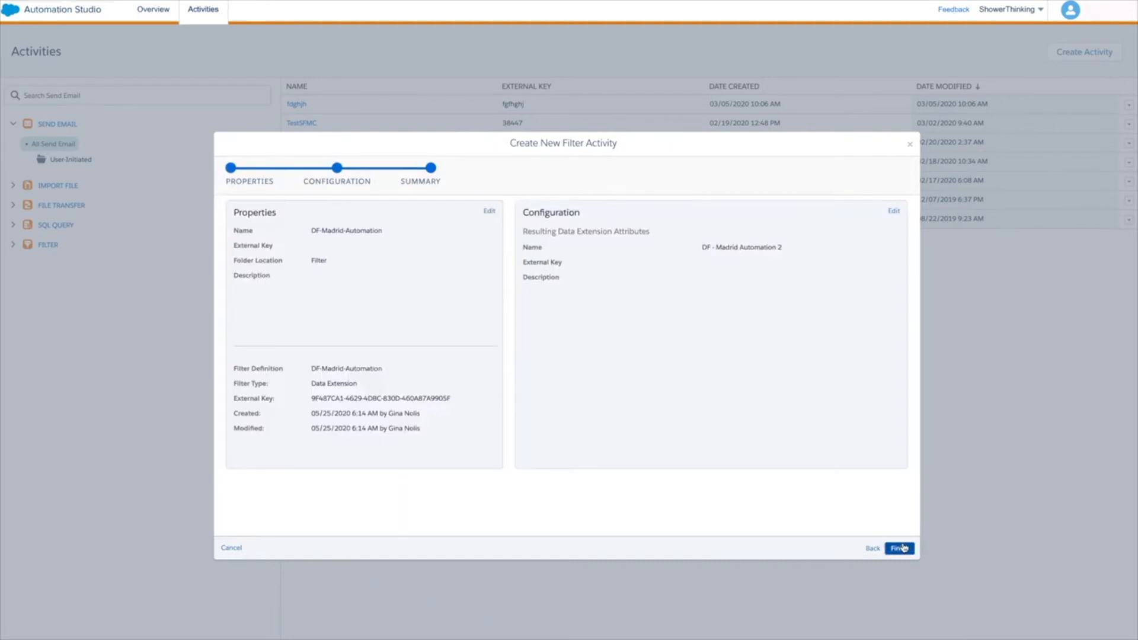
left_click(901, 548)
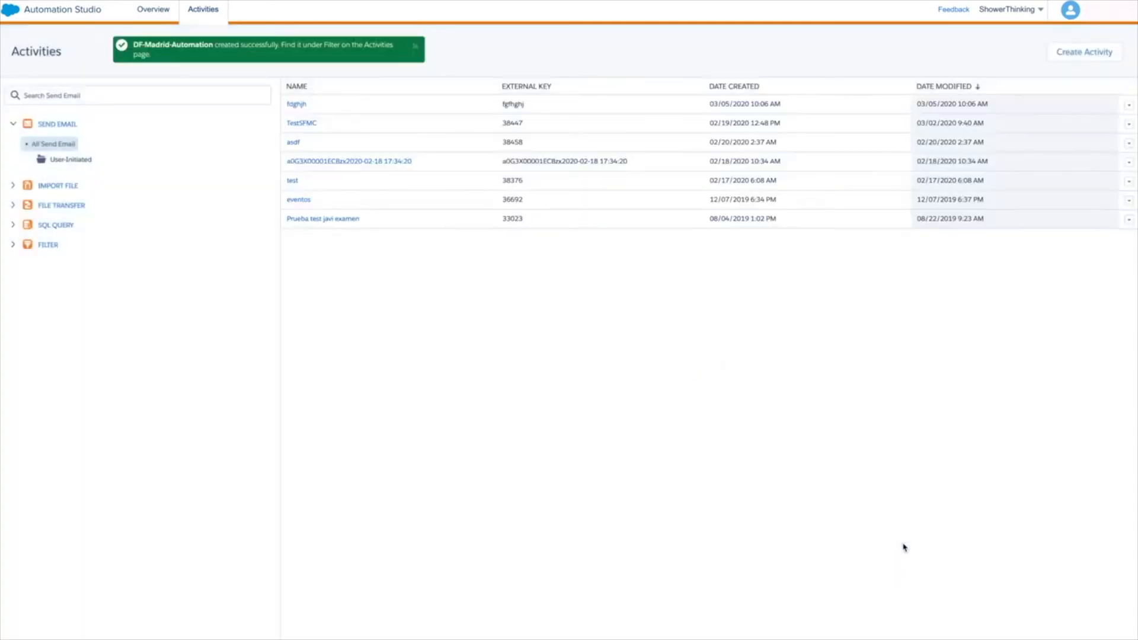
Create a new automation with Schedule as its starting source.
left_click(140, 13)
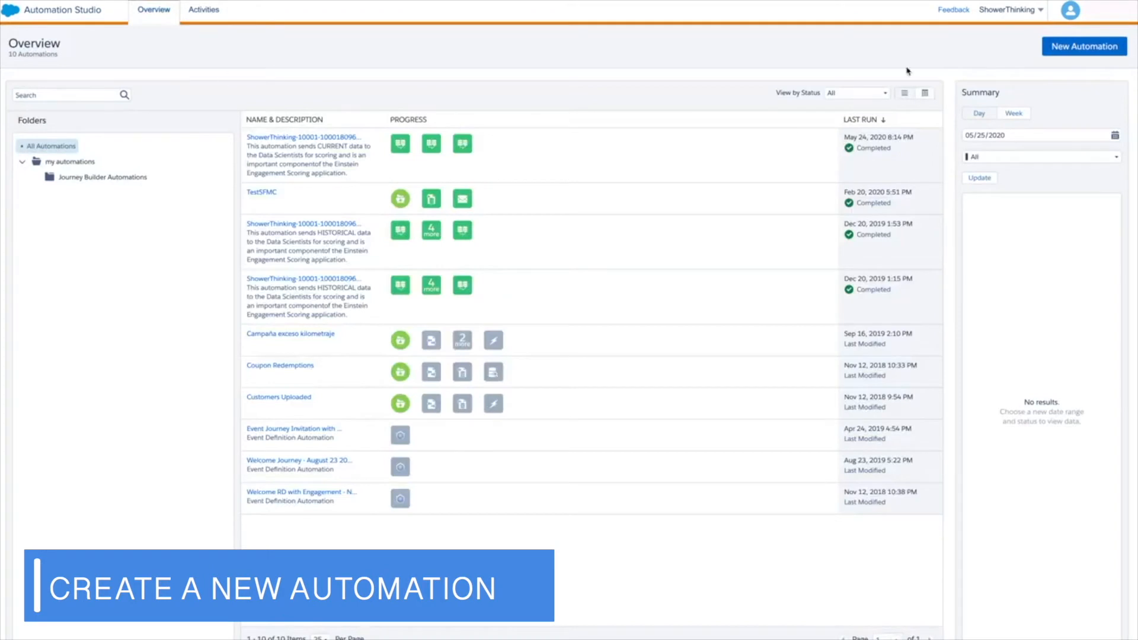
left_click(1066, 46)
left_click_drag(36, 158, 272, 171)
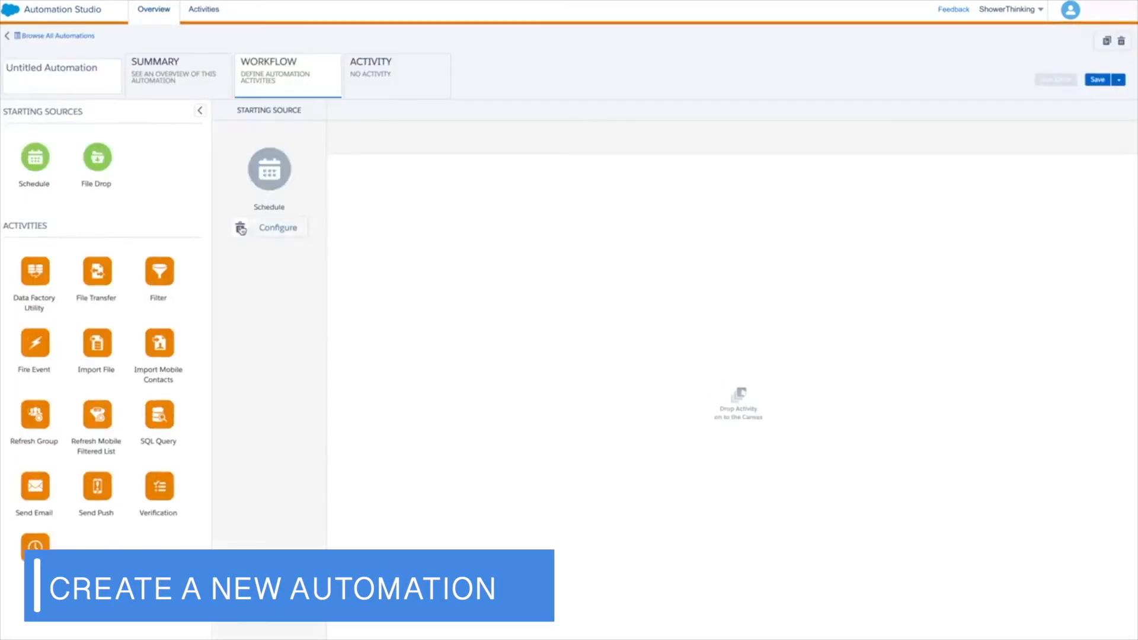
Add a Filter activity to step 1 of the workflow and assign DF-Madrid-Automation to it.
left_click_drag(152, 273, 370, 211)
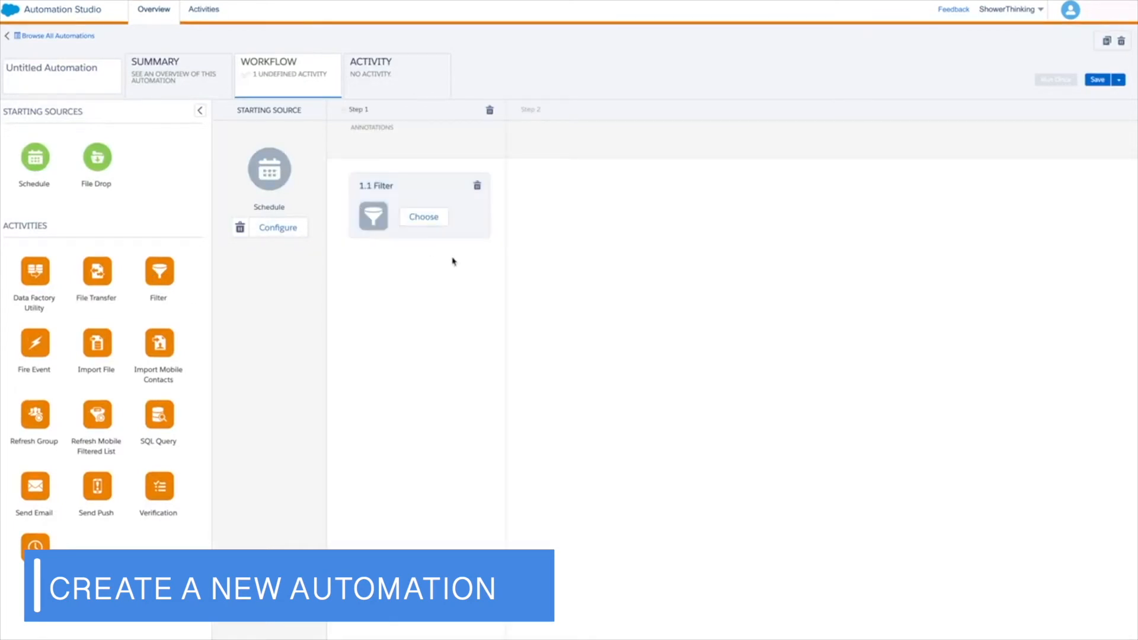
left_click(424, 218)
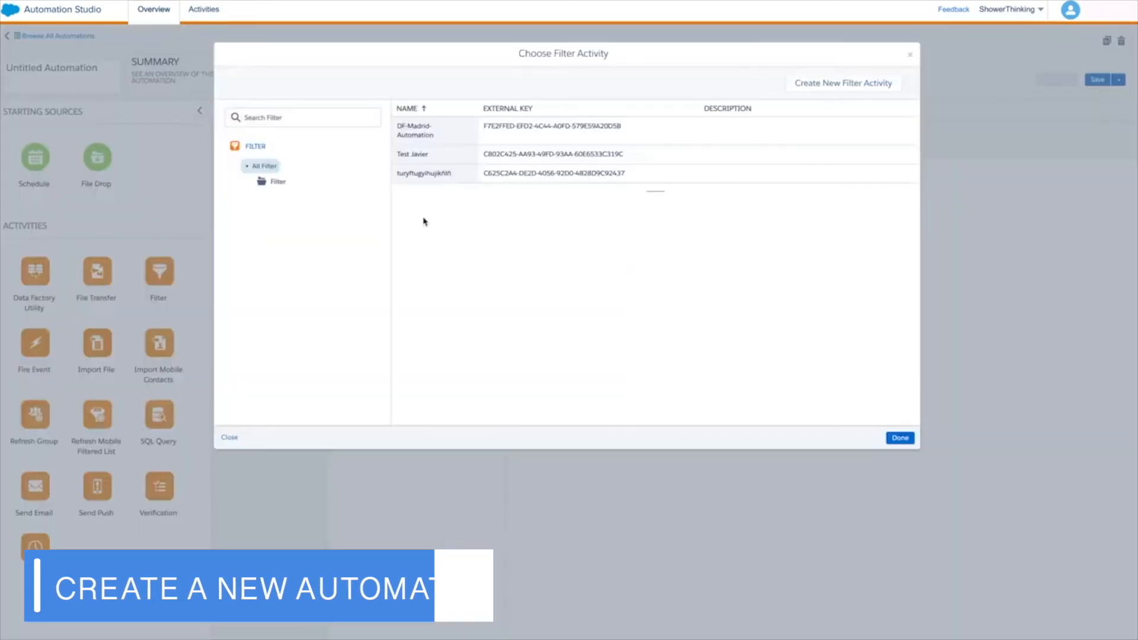
left_click(420, 129)
left_click(900, 438)
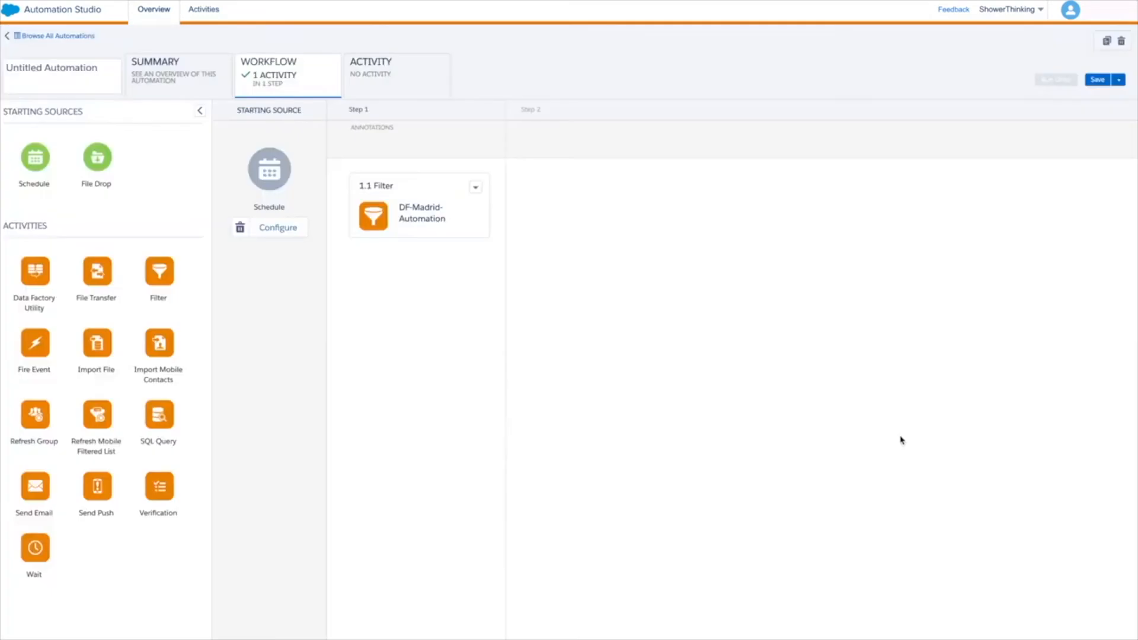
Schedule the automation to start on 05/29/2020 and save it with a name beginning with DF.
left_click(282, 233)
left_click(659, 253)
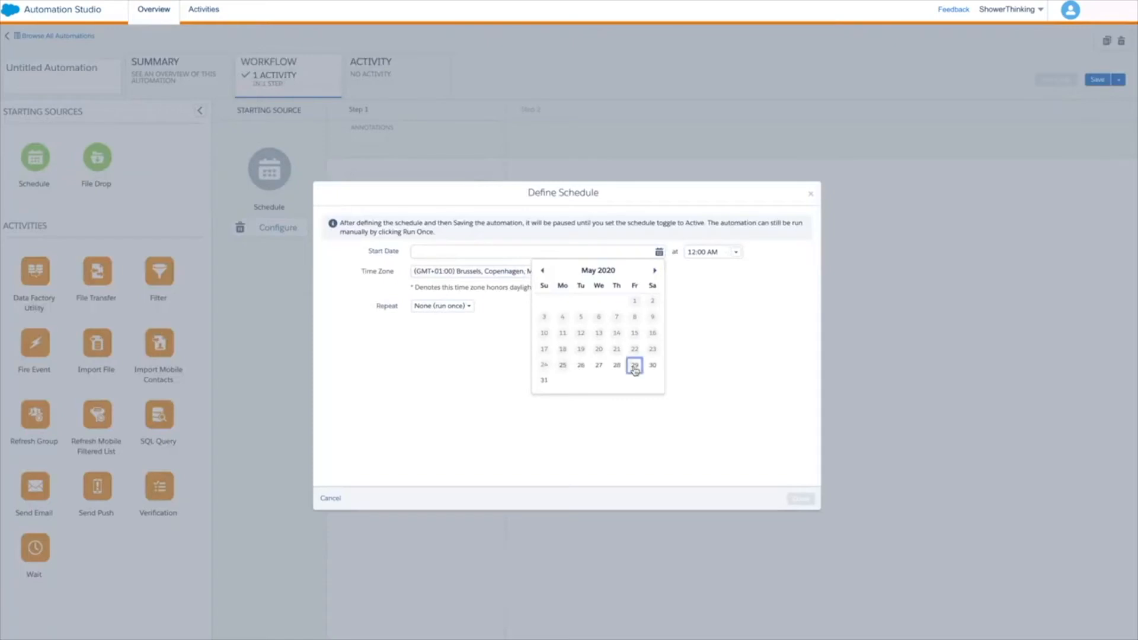
left_click(634, 366)
left_click(800, 498)
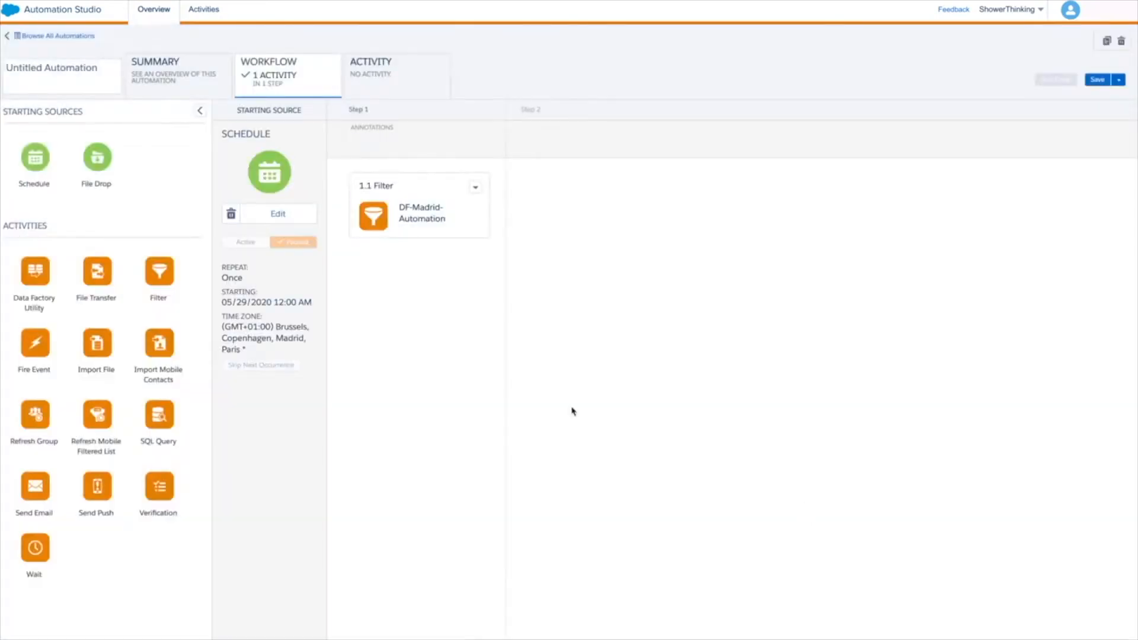
left_click(1097, 81)
type("DF")
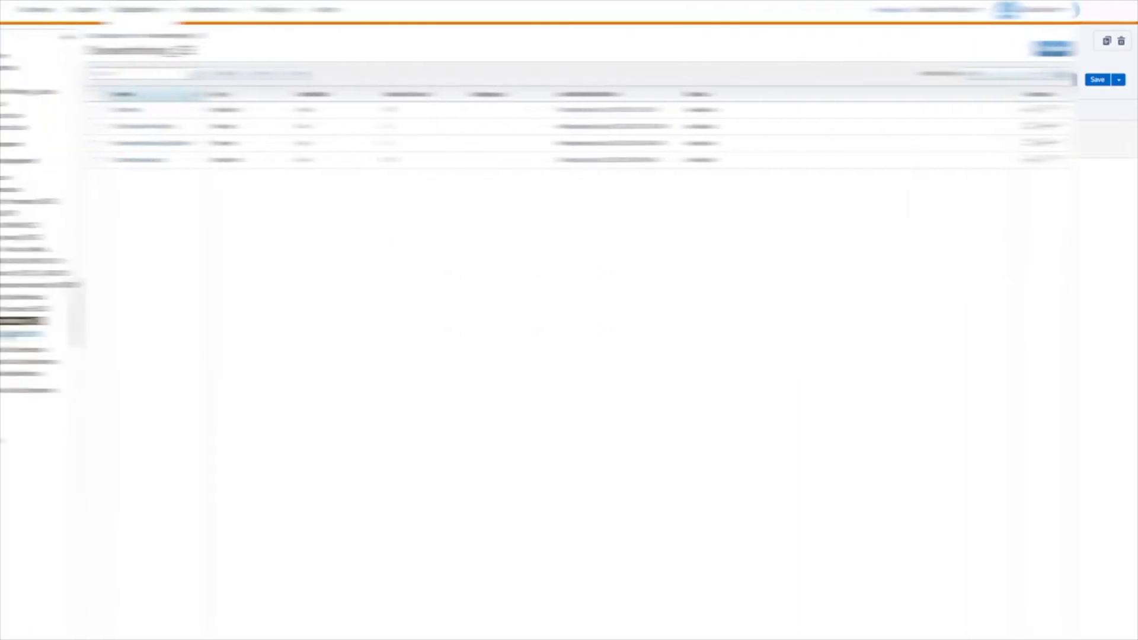
Start a new data relationship under the subscribers' data extensions and name it Clientes - Tiendas.
left_click(71, 333)
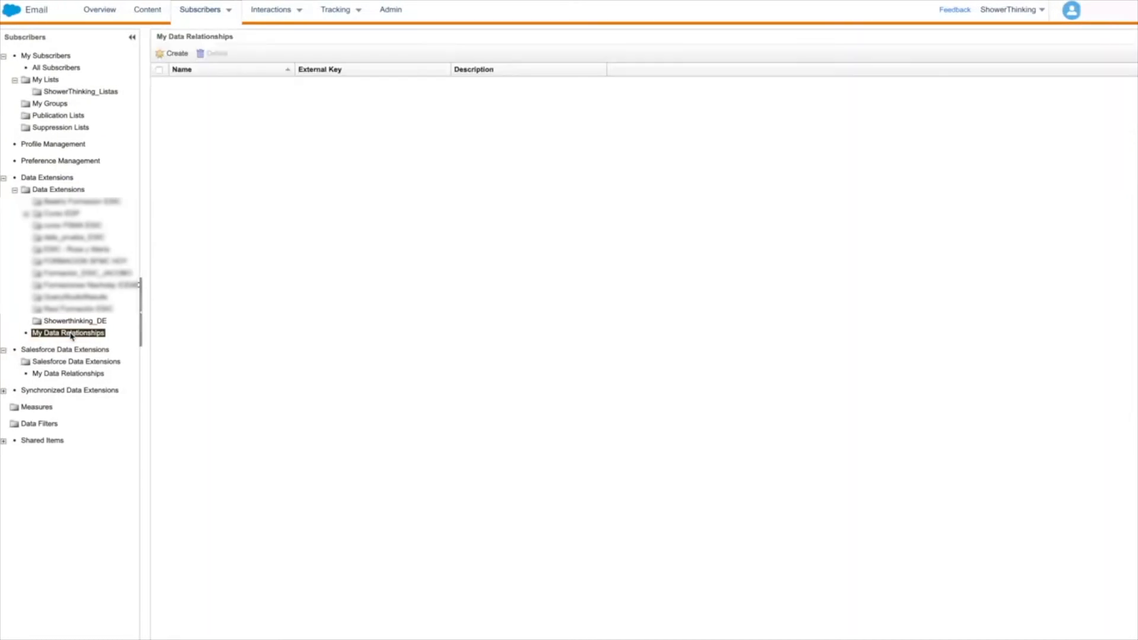
left_click(298, 98)
type("Clientes - Tiendas")
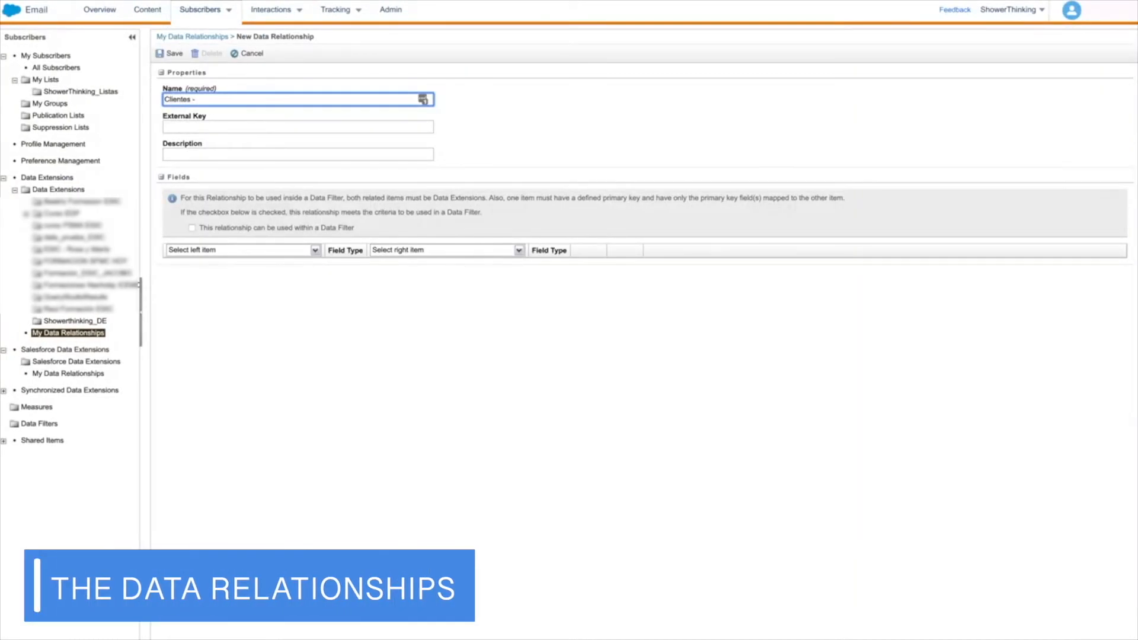
Choose the Clientes data extension from the Showerthinking_DE folder as the relationship's left item.
left_click(315, 250)
left_click(173, 261)
scroll(229, 287, "down", 2)
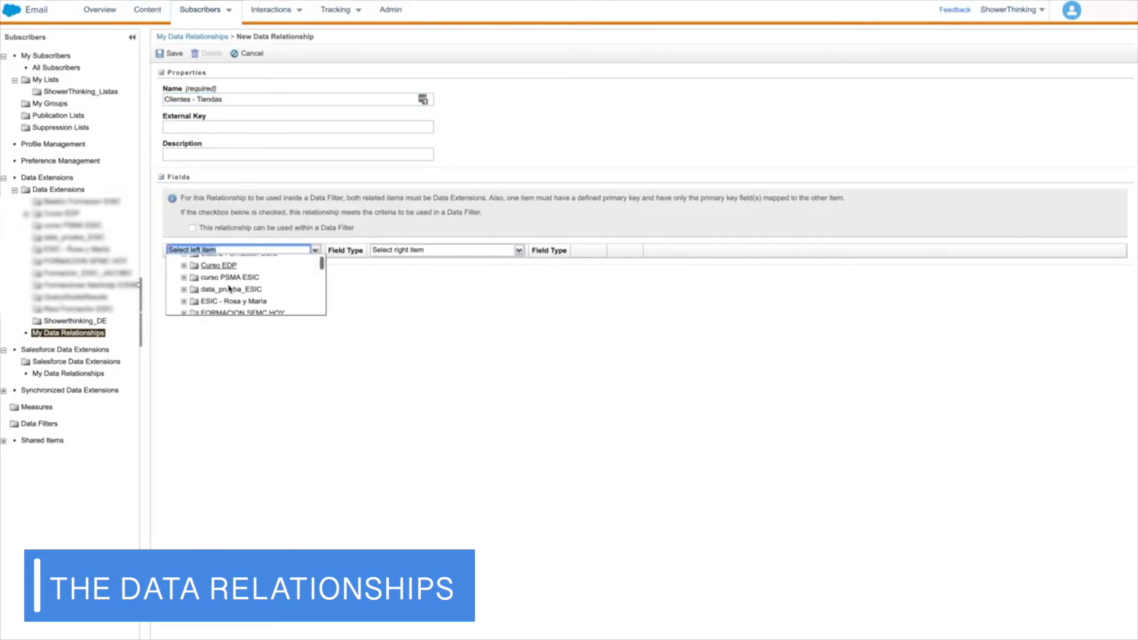
left_click(184, 281)
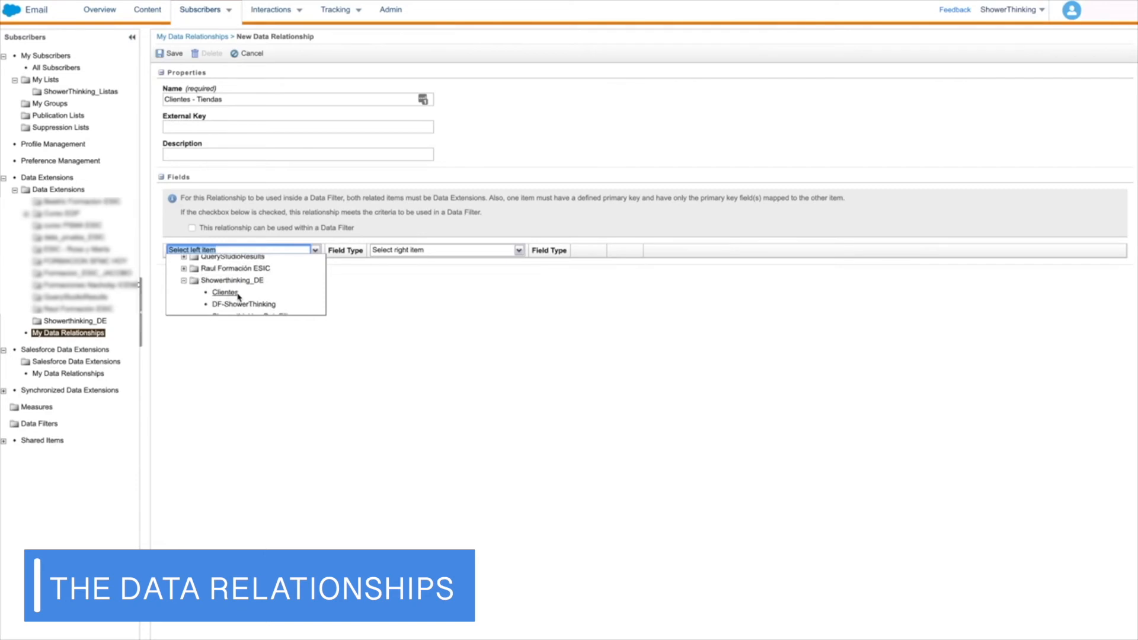
left_click(225, 292)
Choose the Tiendas-ejemplo data extension from the Showerthinking_DE folder as the relationship's right item.
left_click(521, 250)
left_click(386, 261)
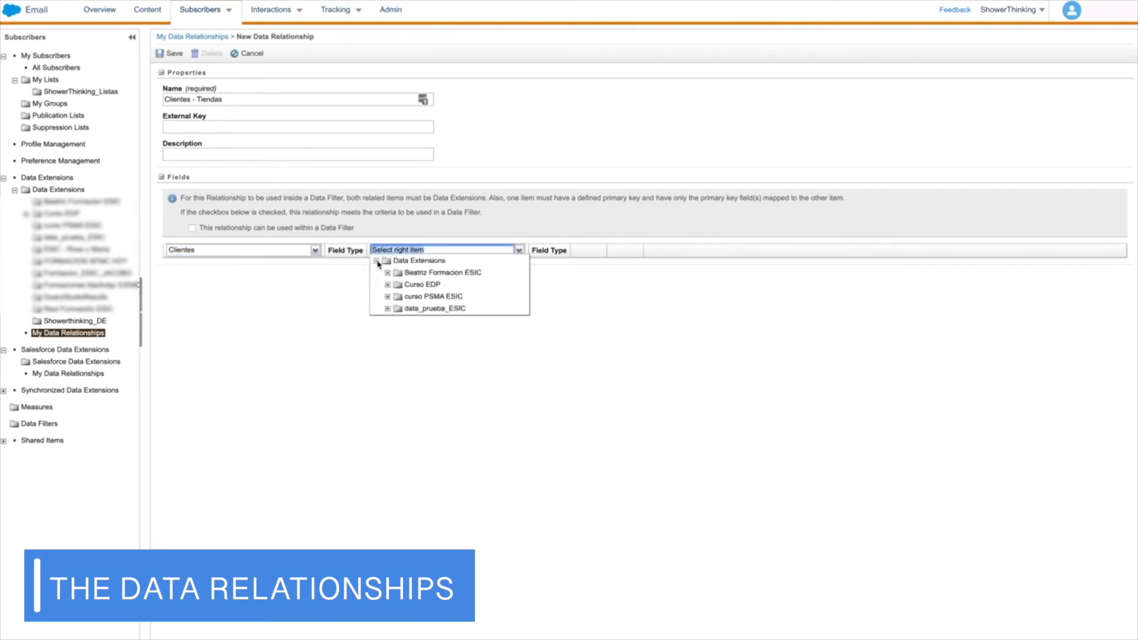
scroll(389, 274, "down", 3)
left_click(387, 270)
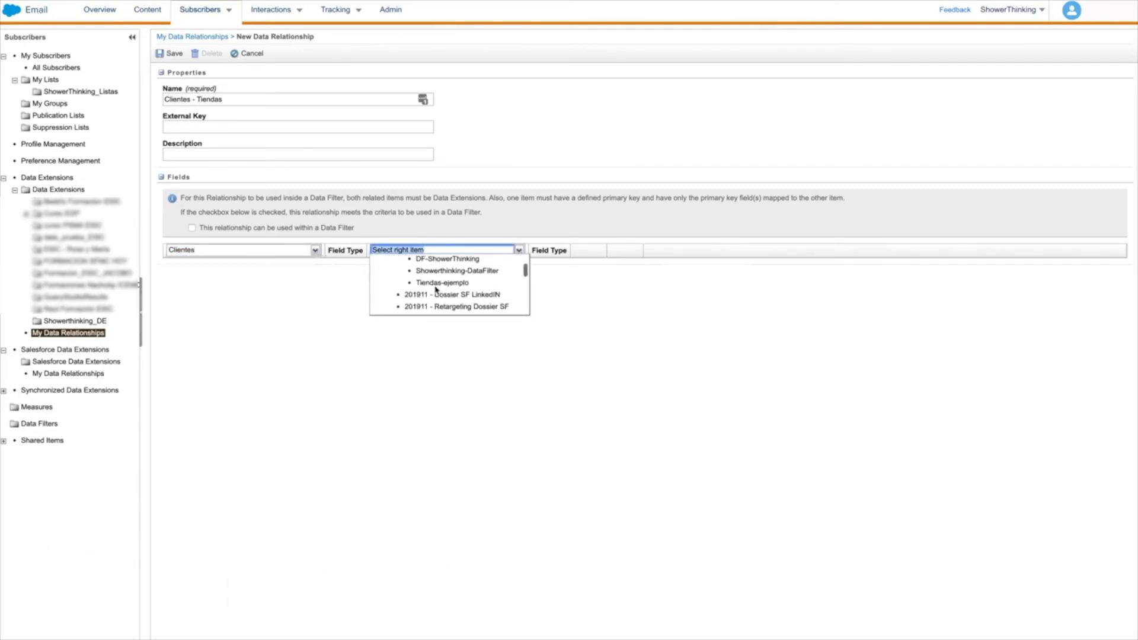
left_click(438, 296)
Map EmailAddress of Clientes to EmailAddress of Tiendas-ejemplo and save the data relationship.
left_click(584, 276)
left_click(583, 264)
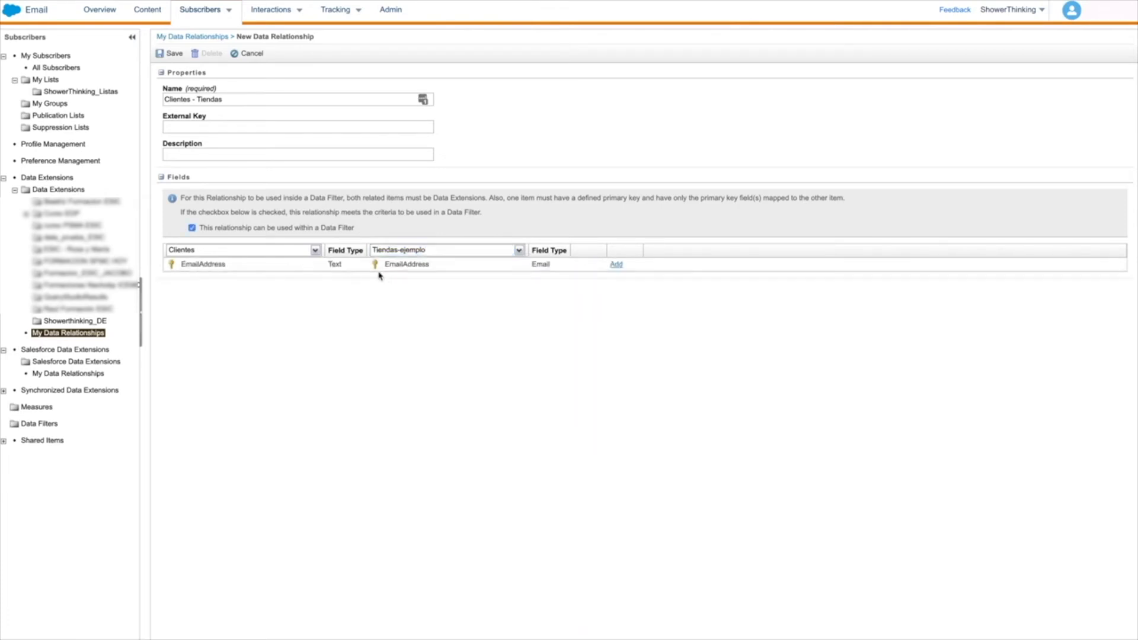
left_click(173, 54)
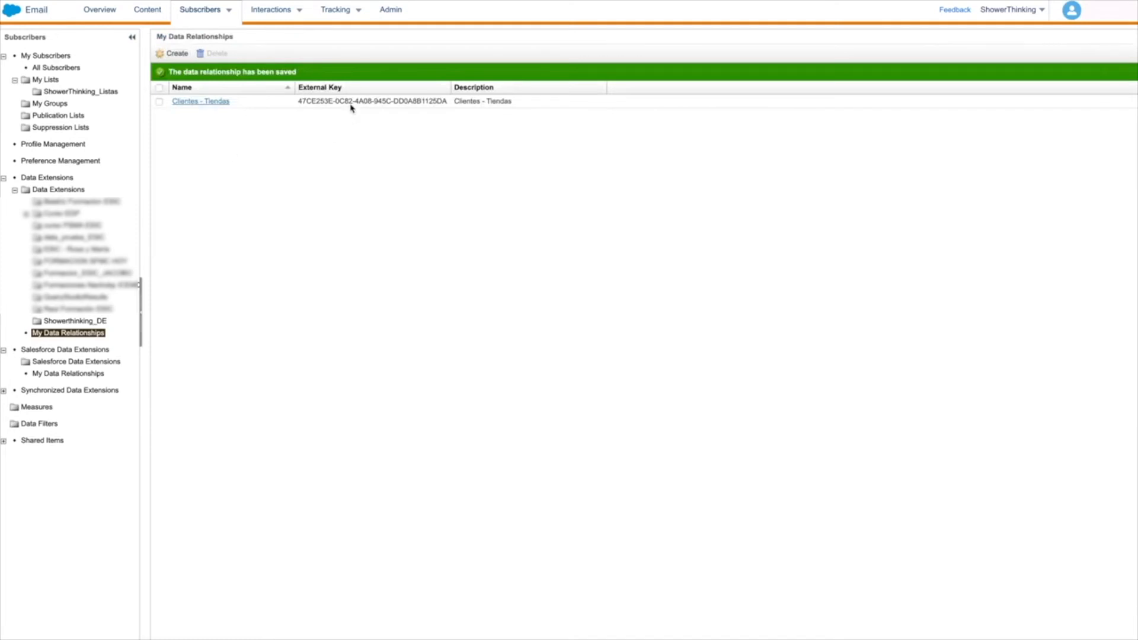
Open the Clientes data extension in the Showerthinking_DE folder and start a filtered data extension from it.
left_click(75, 321)
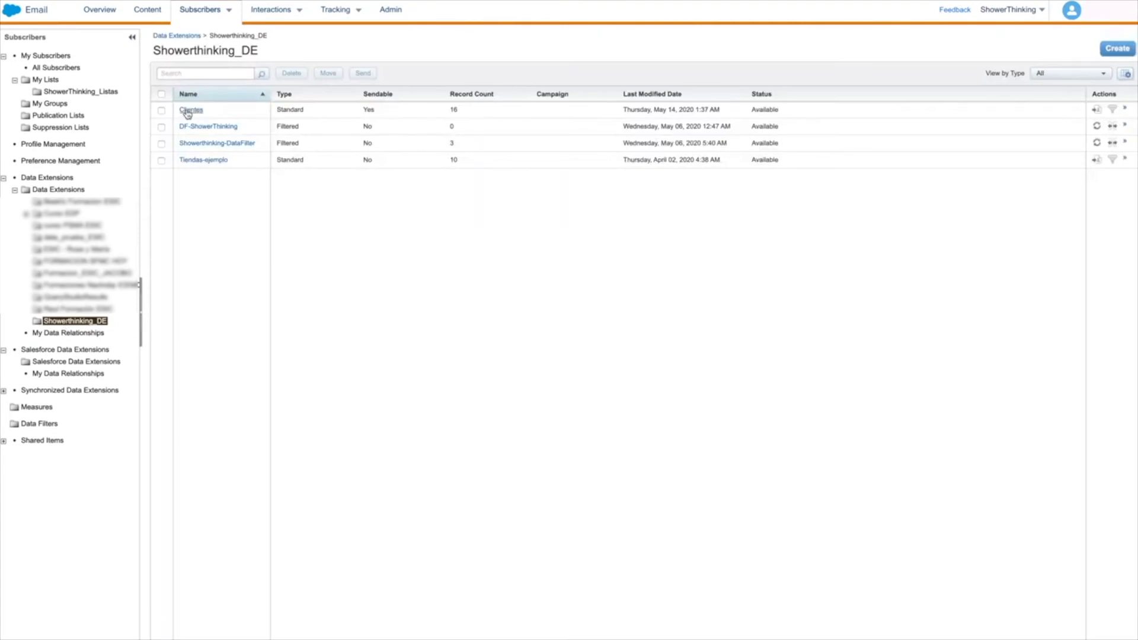
left_click(188, 111)
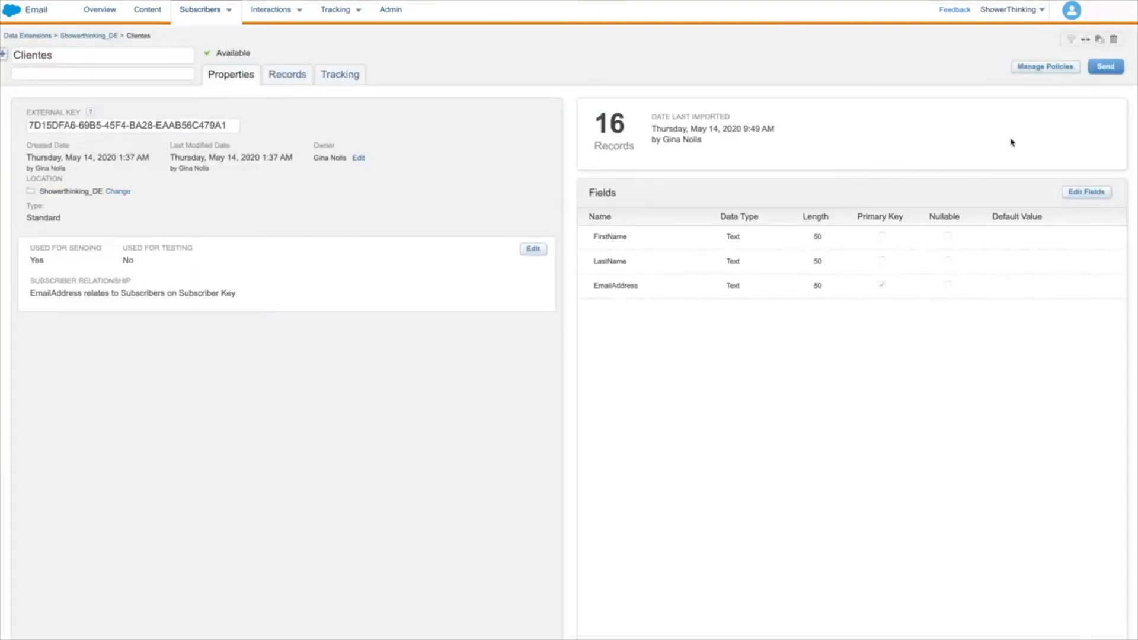
left_click(1071, 40)
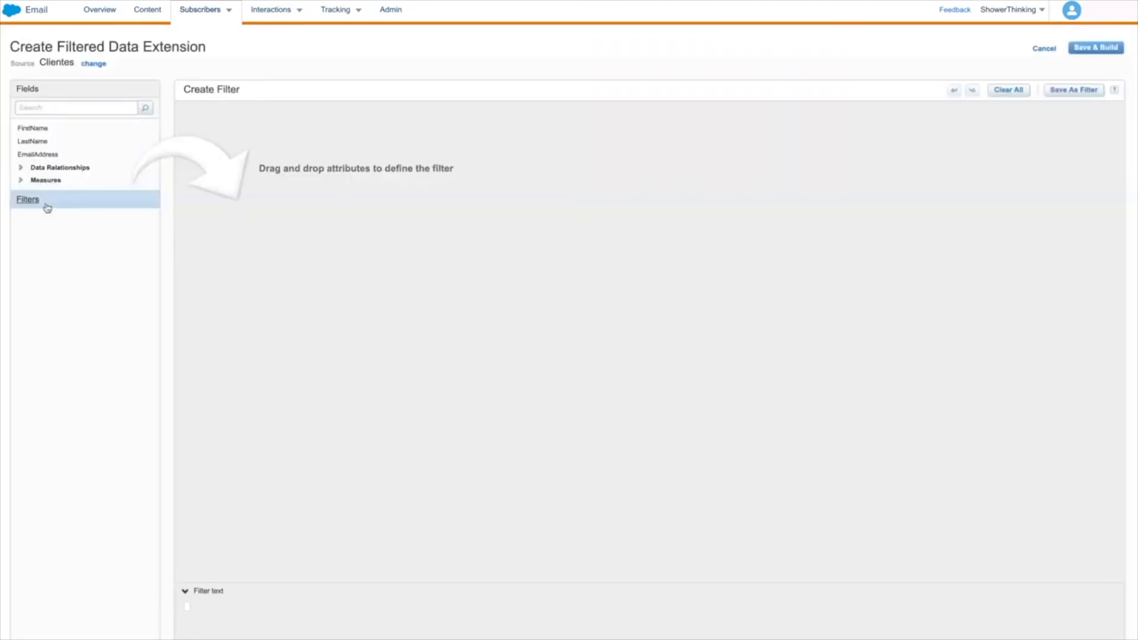
Add the filter condition TiendaCiudad is equal to Madrid, using the field from the Clientes - Tiendas relationship.
left_click(21, 168)
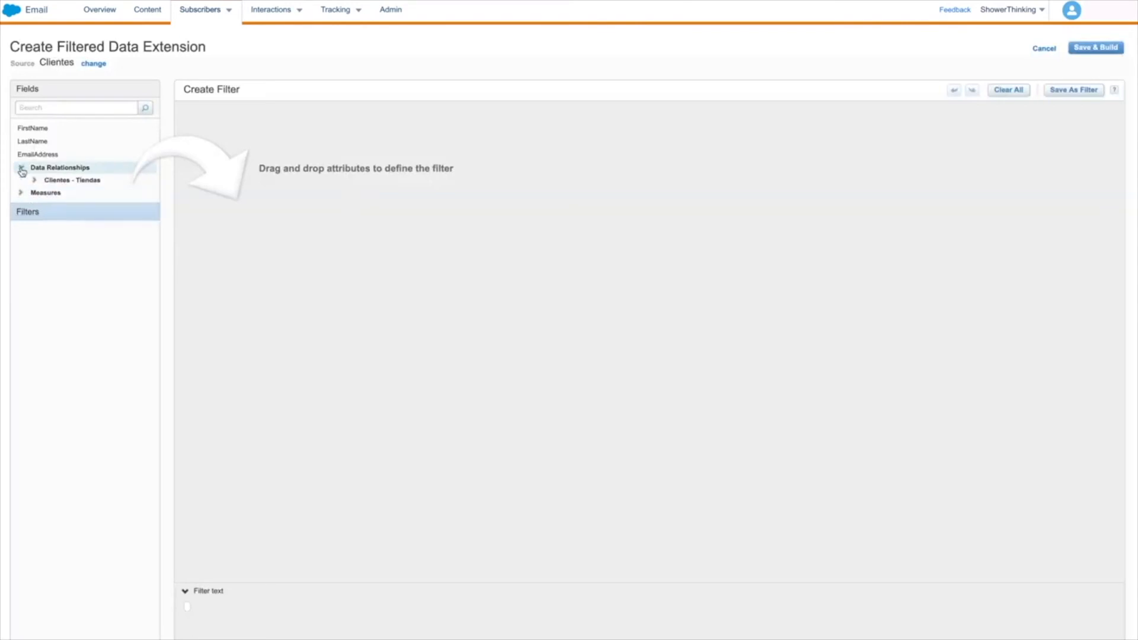
left_click(35, 180)
left_click_drag(66, 297, 374, 140)
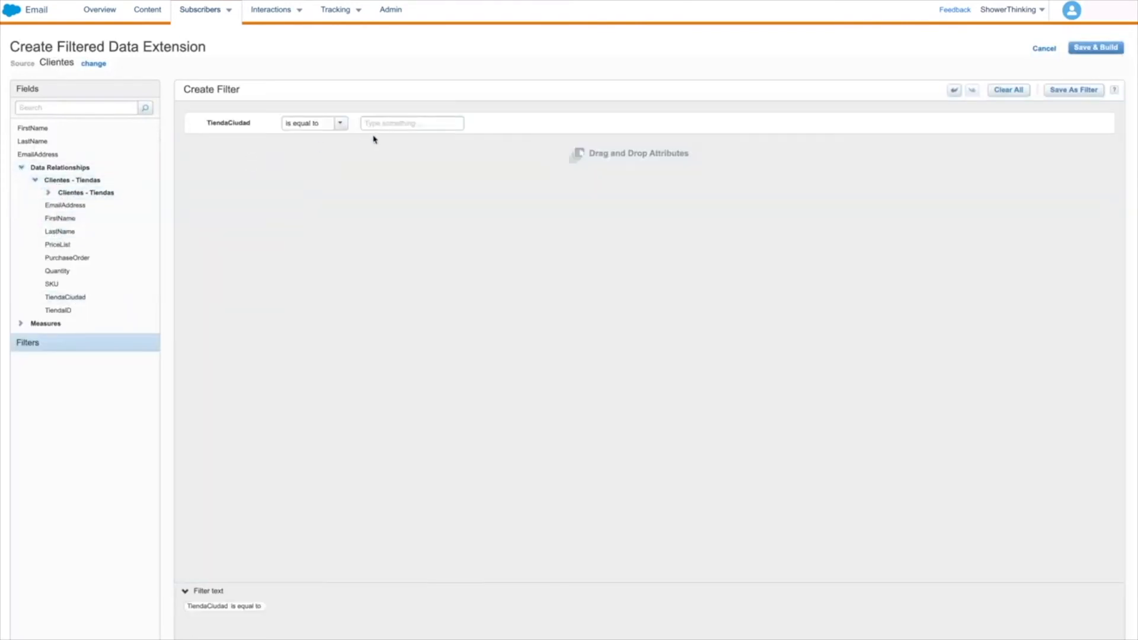
type("Madrid")
Add a second filter condition requiring that the related EmailAddress is not empty.
left_click_drag(65, 205, 313, 157)
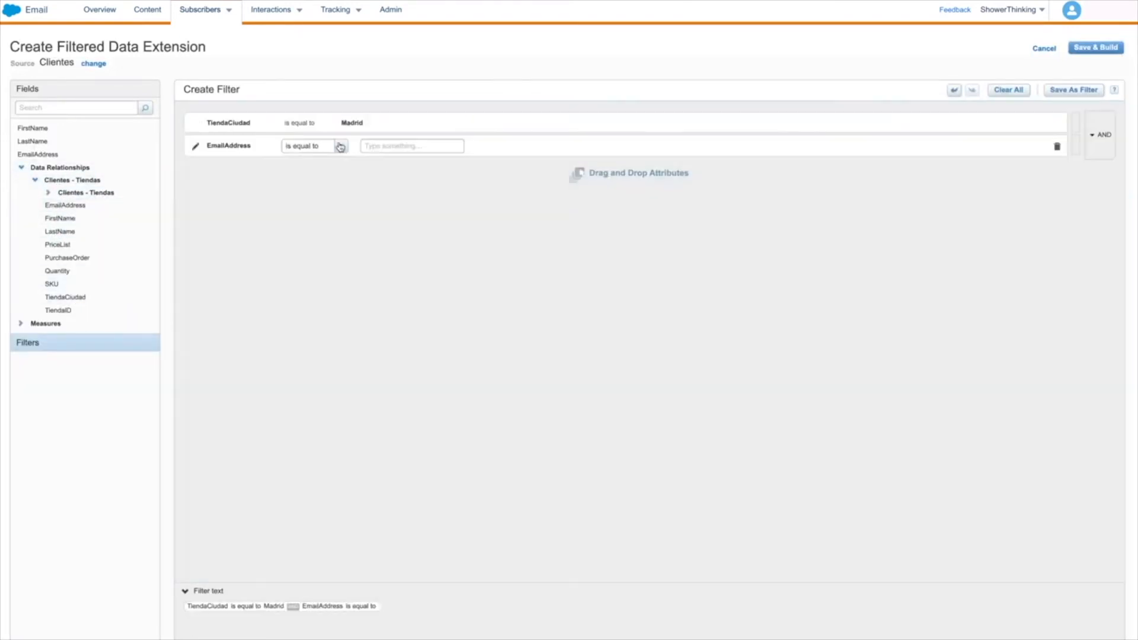
left_click(340, 146)
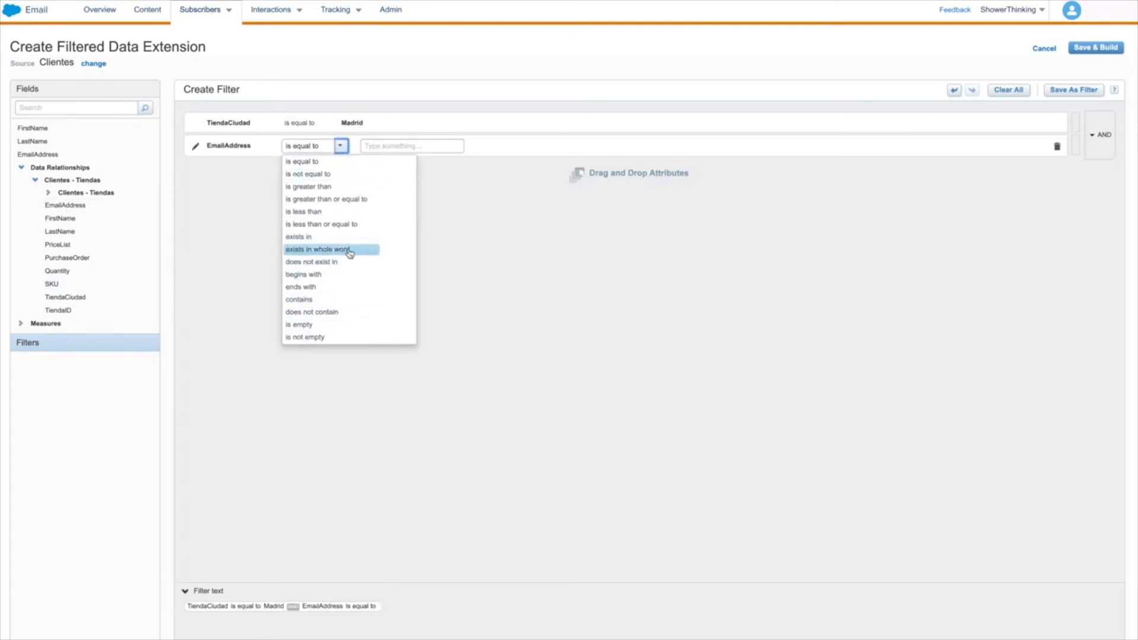
left_click(343, 337)
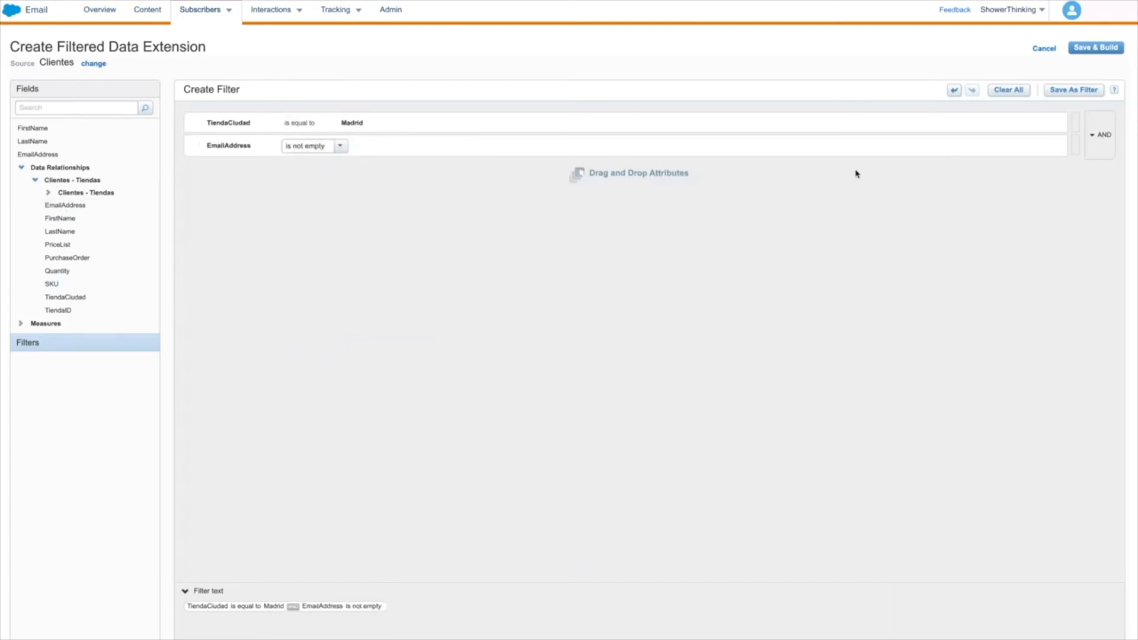
Save and build the filtered data extension as Prueba-Filtro-DataR in the Showerthinking_DE folder and show its records.
left_click(1090, 49)
left_click(609, 100)
type("Prueba-Filt")
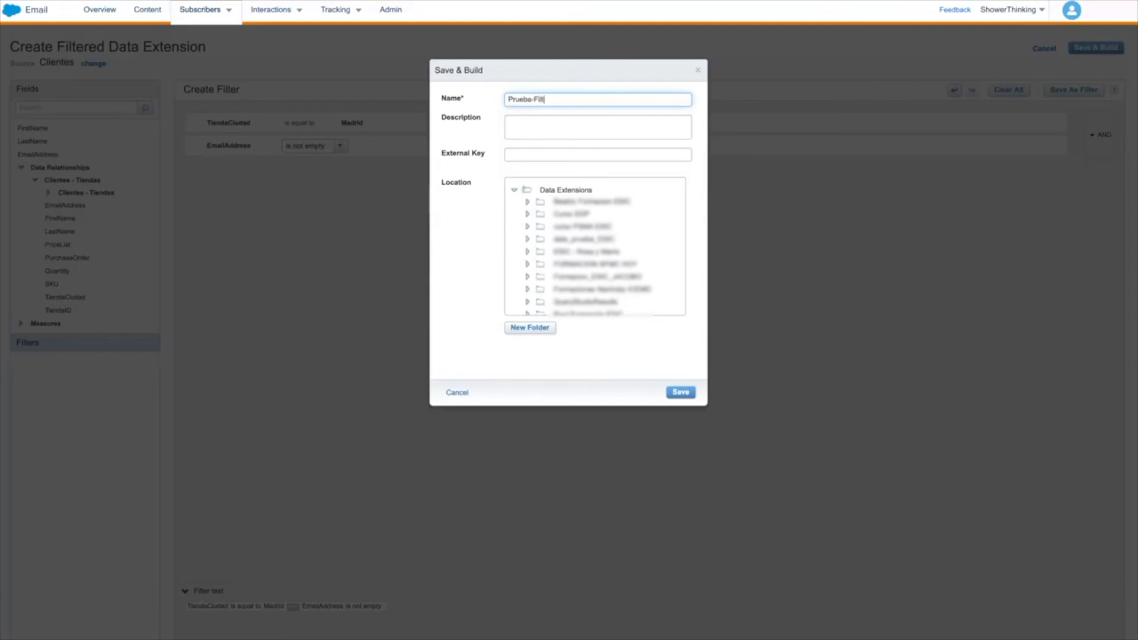
scroll(594, 255, "down", 5)
left_click(585, 281)
left_click(680, 391)
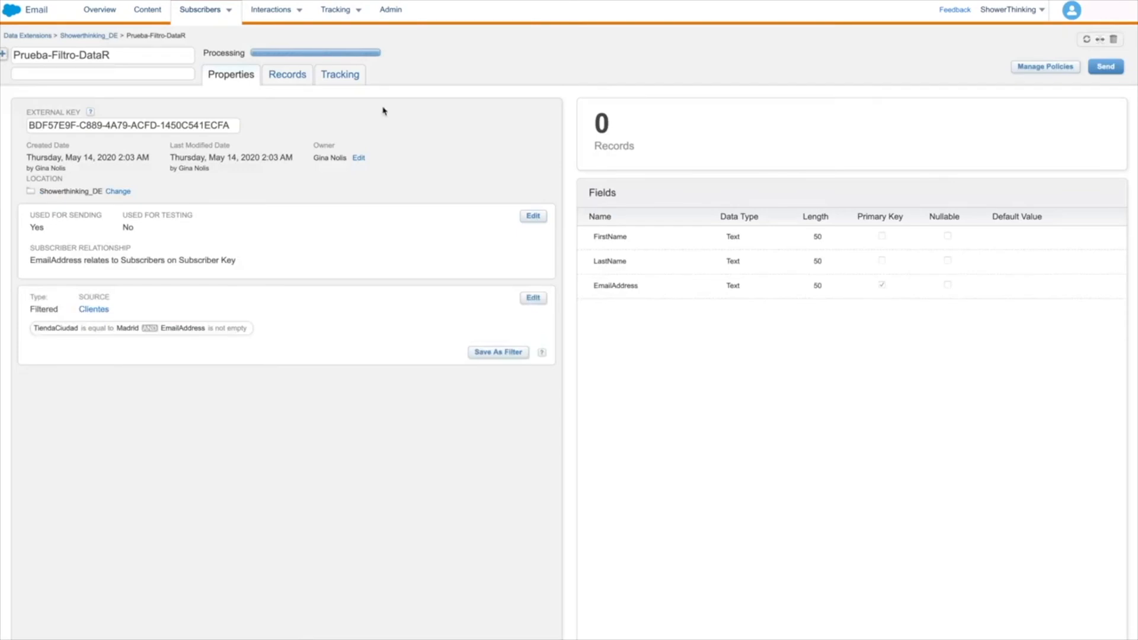
left_click(291, 76)
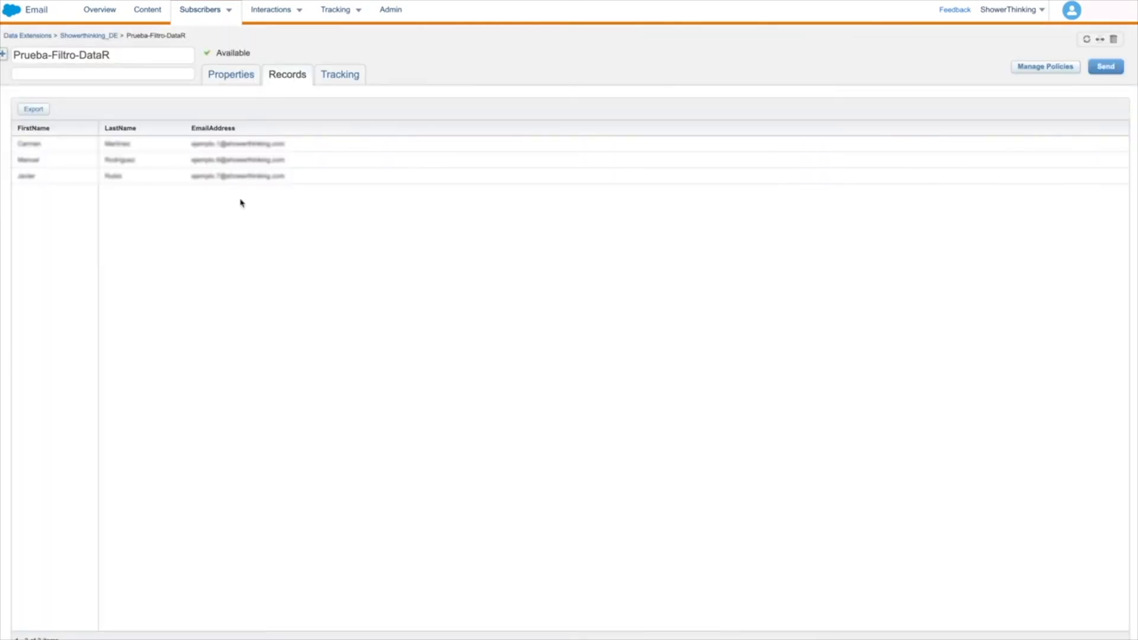